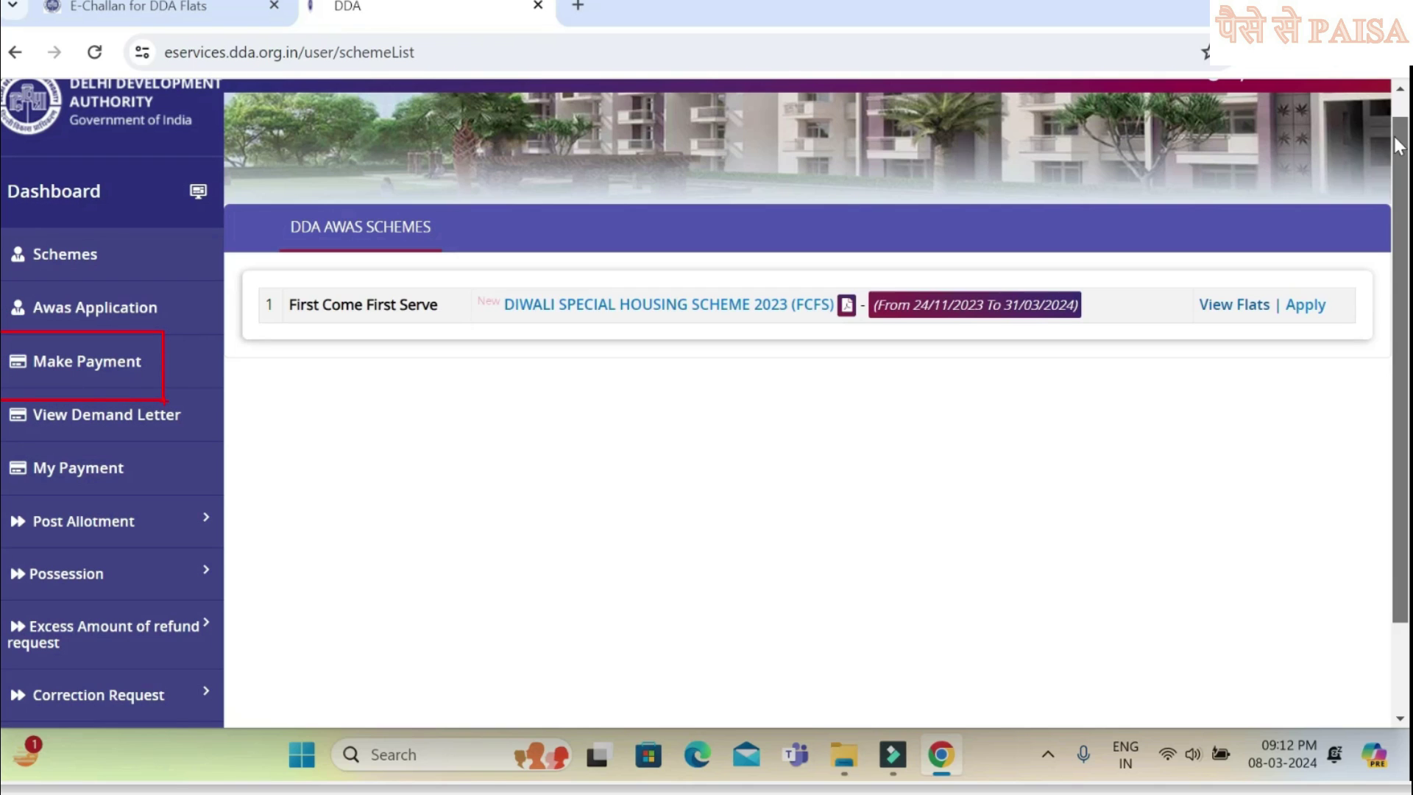
Open the Make Payment form and choose DIWALI SPECIAL HOUSING SCHEME(FCFS) 2023 as the scheme.
{"action": "left_click", "coordinate": [90, 368]}
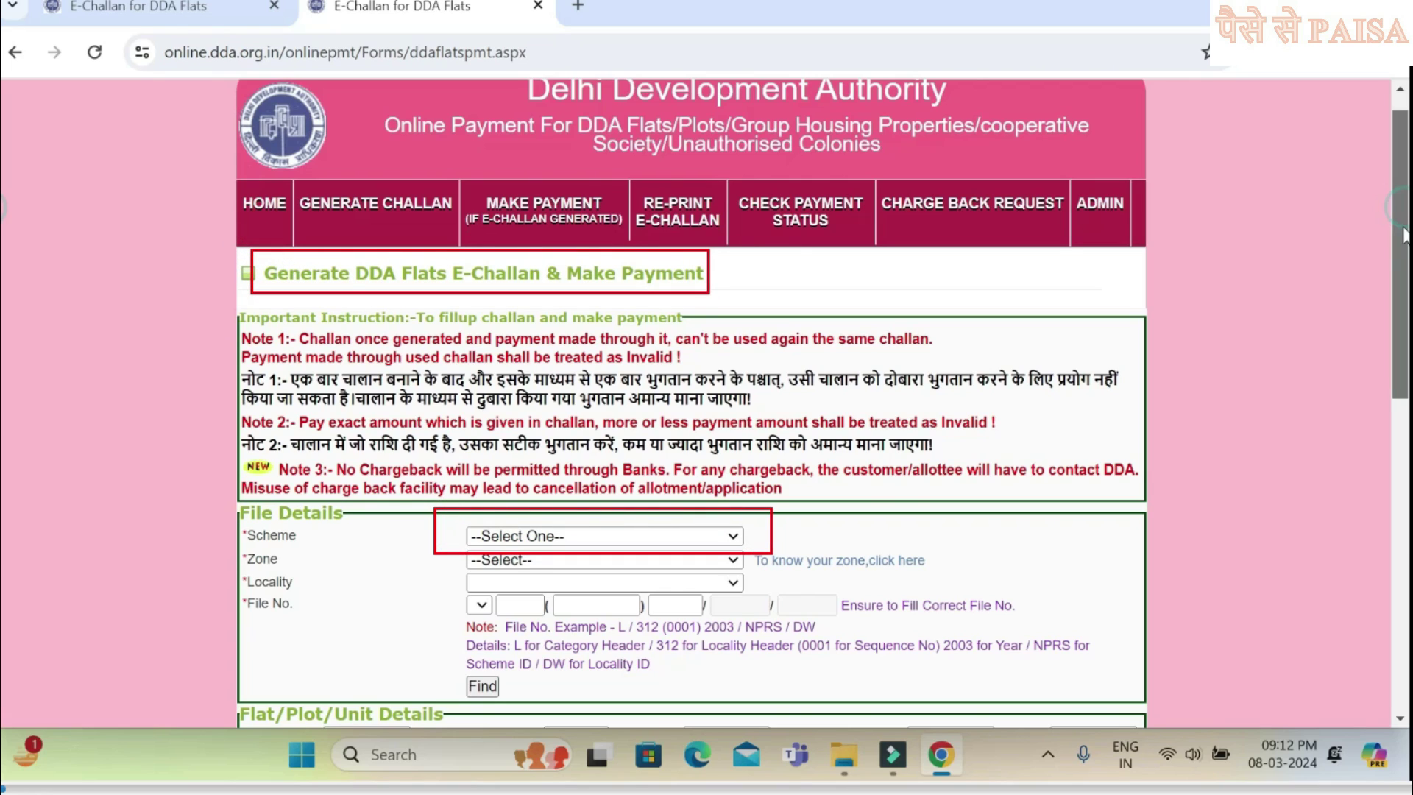
{"action": "scroll", "coordinate": [1402, 235], "scroll_direction": "down", "scroll_amount": 5}
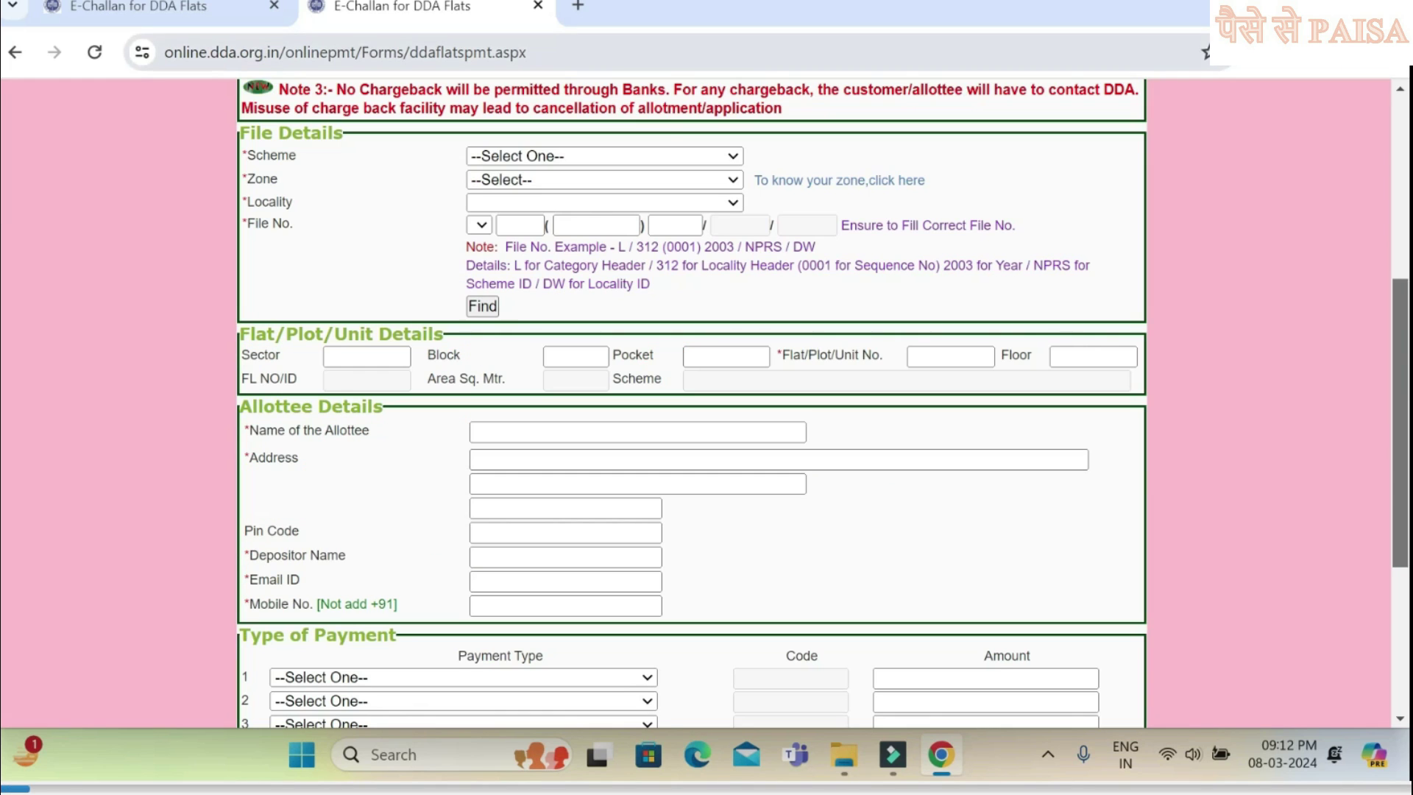
{"action": "left_click", "coordinate": [732, 156]}
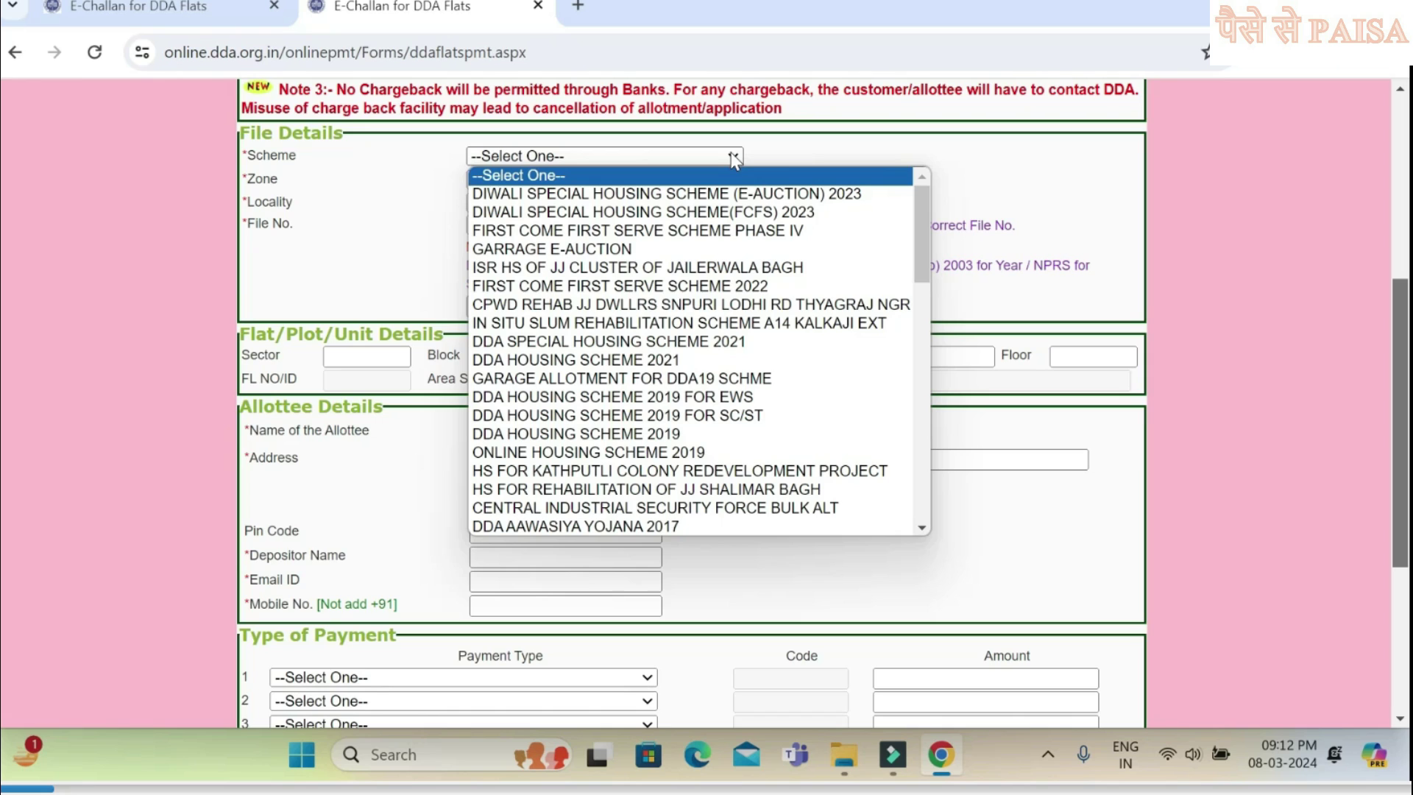
{"action": "left_click", "coordinate": [730, 206]}
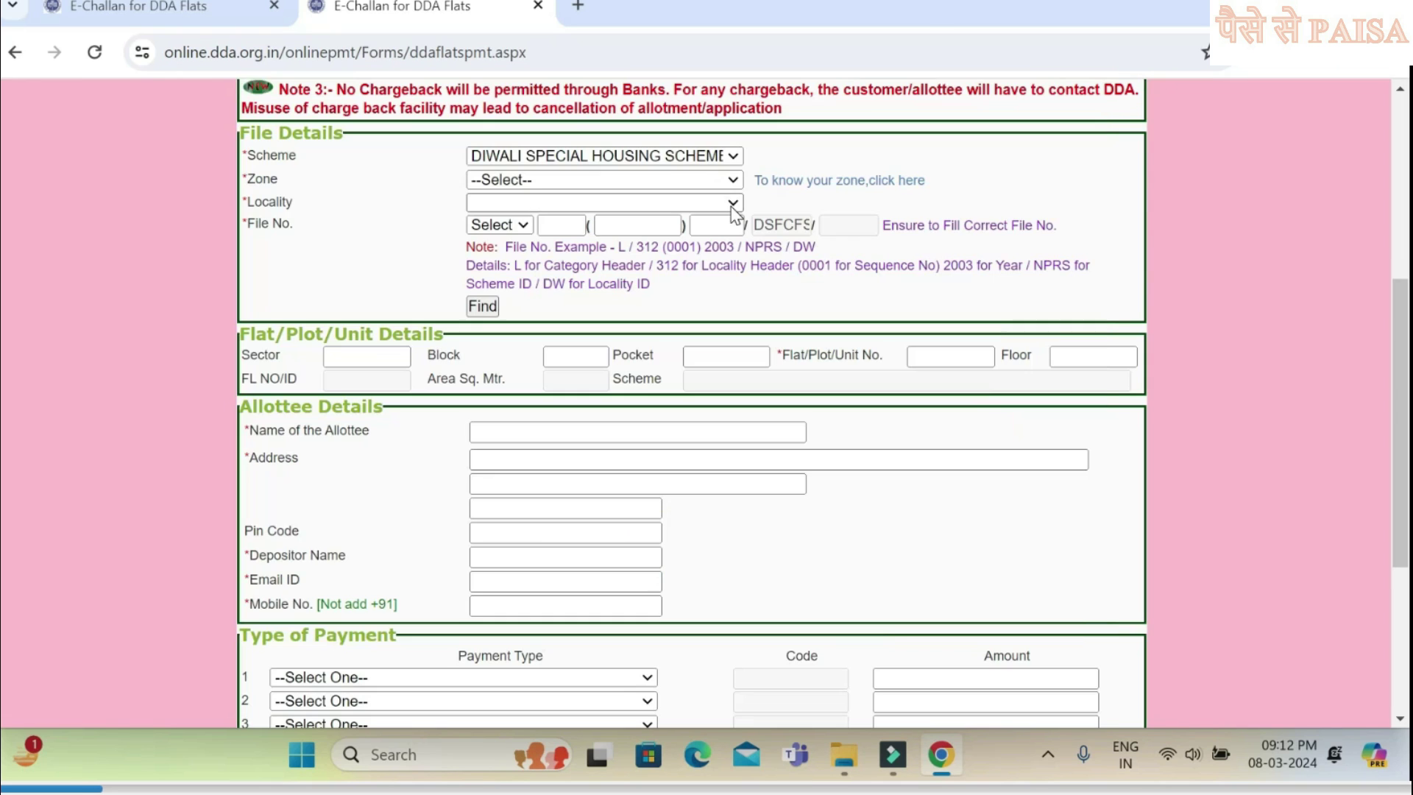
Try Dwarka as the zone and check its locality options.
{"action": "left_click", "coordinate": [692, 184]}
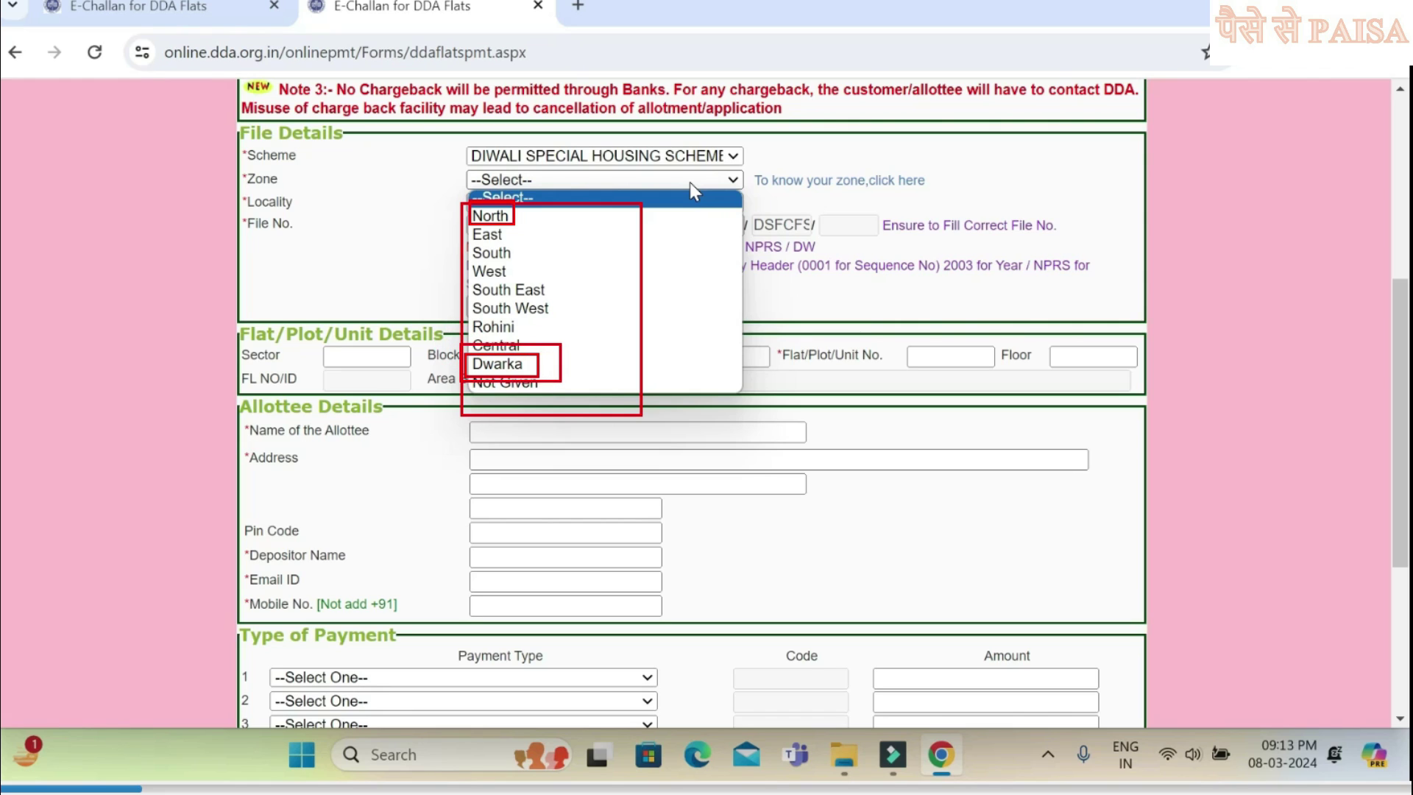
{"action": "left_click", "coordinate": [534, 363]}
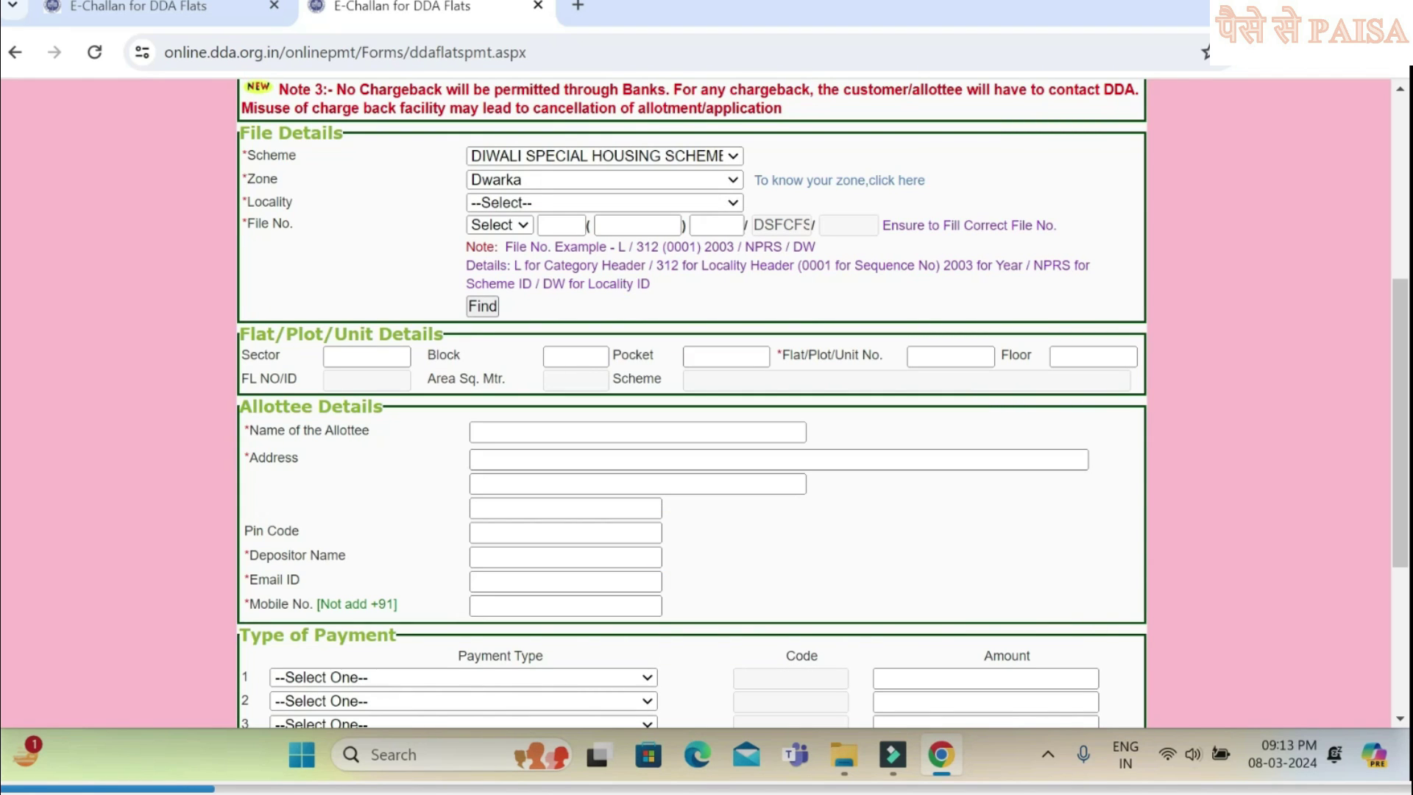
{"action": "left_click", "coordinate": [572, 205]}
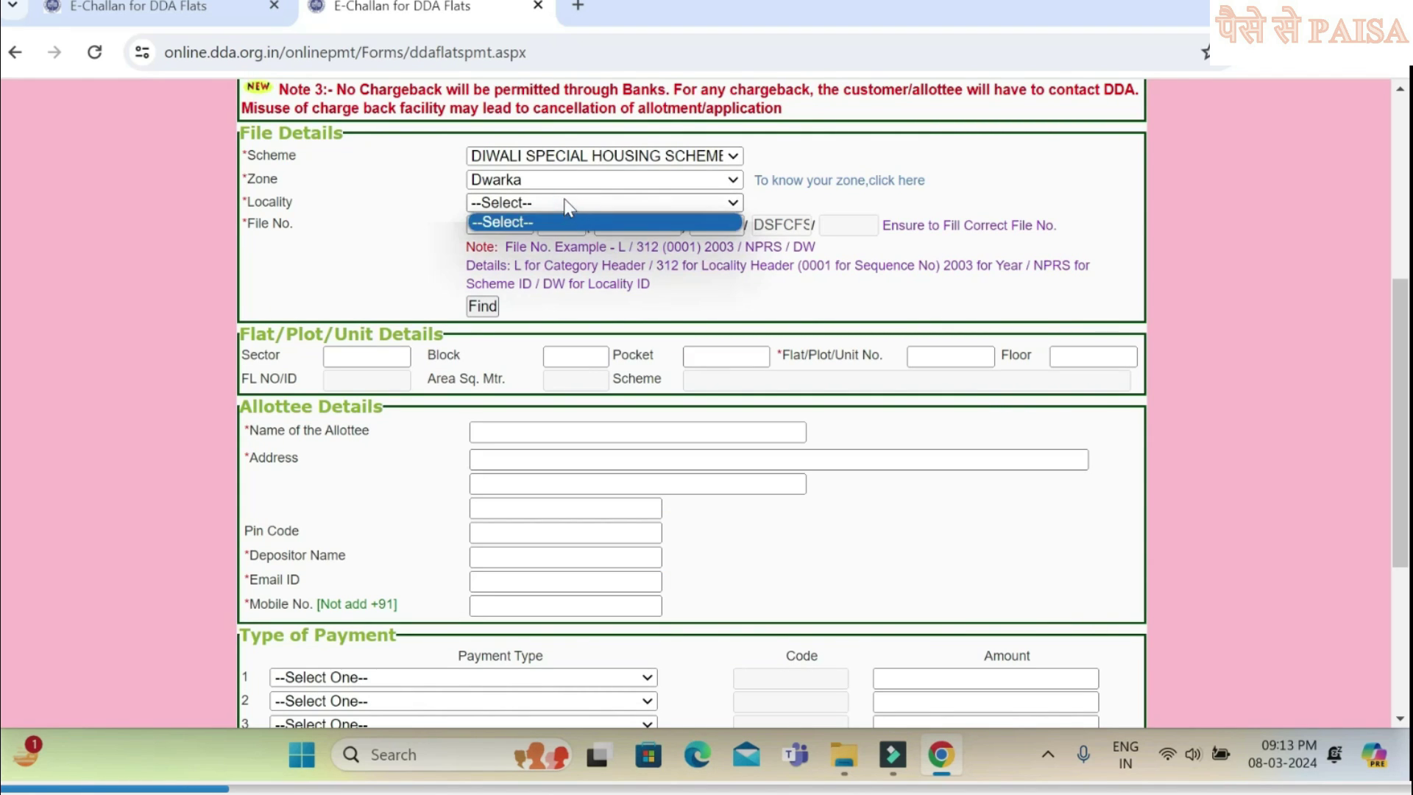
{"action": "left_click", "coordinate": [444, 203]}
Set the zone to West and the locality to DWARKA, and open the file number's category options.
{"action": "left_click", "coordinate": [515, 179]}
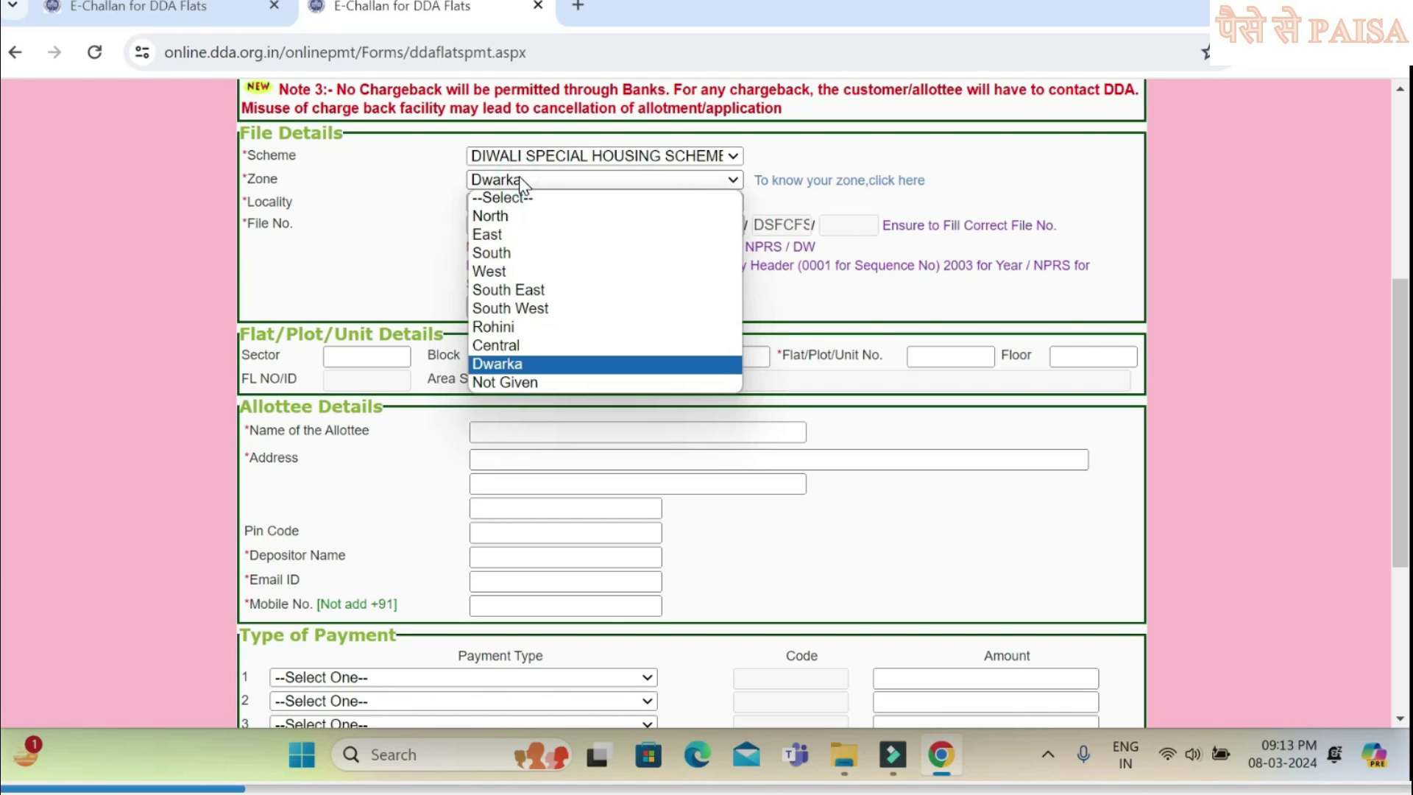
{"action": "left_click", "coordinate": [519, 272]}
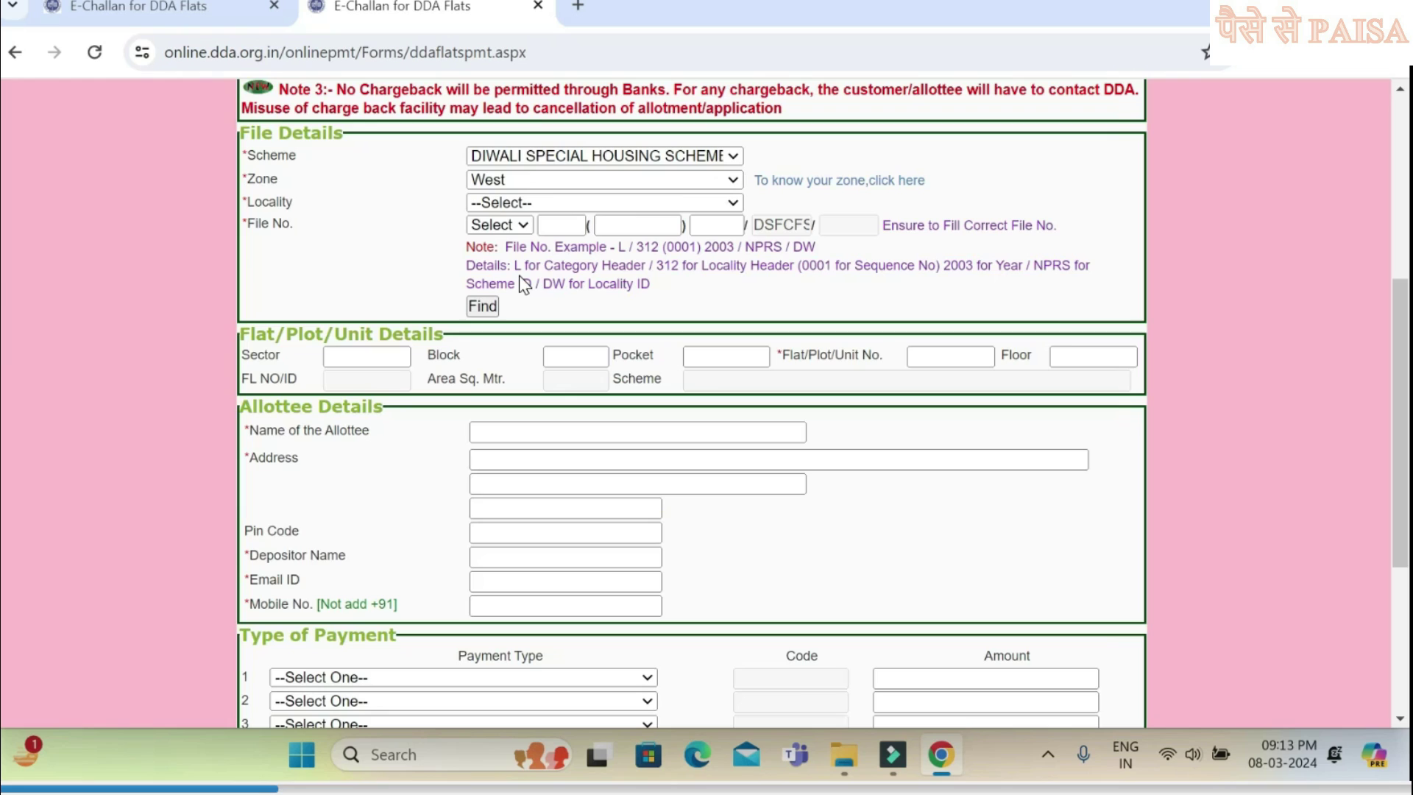
{"action": "left_click", "coordinate": [542, 204]}
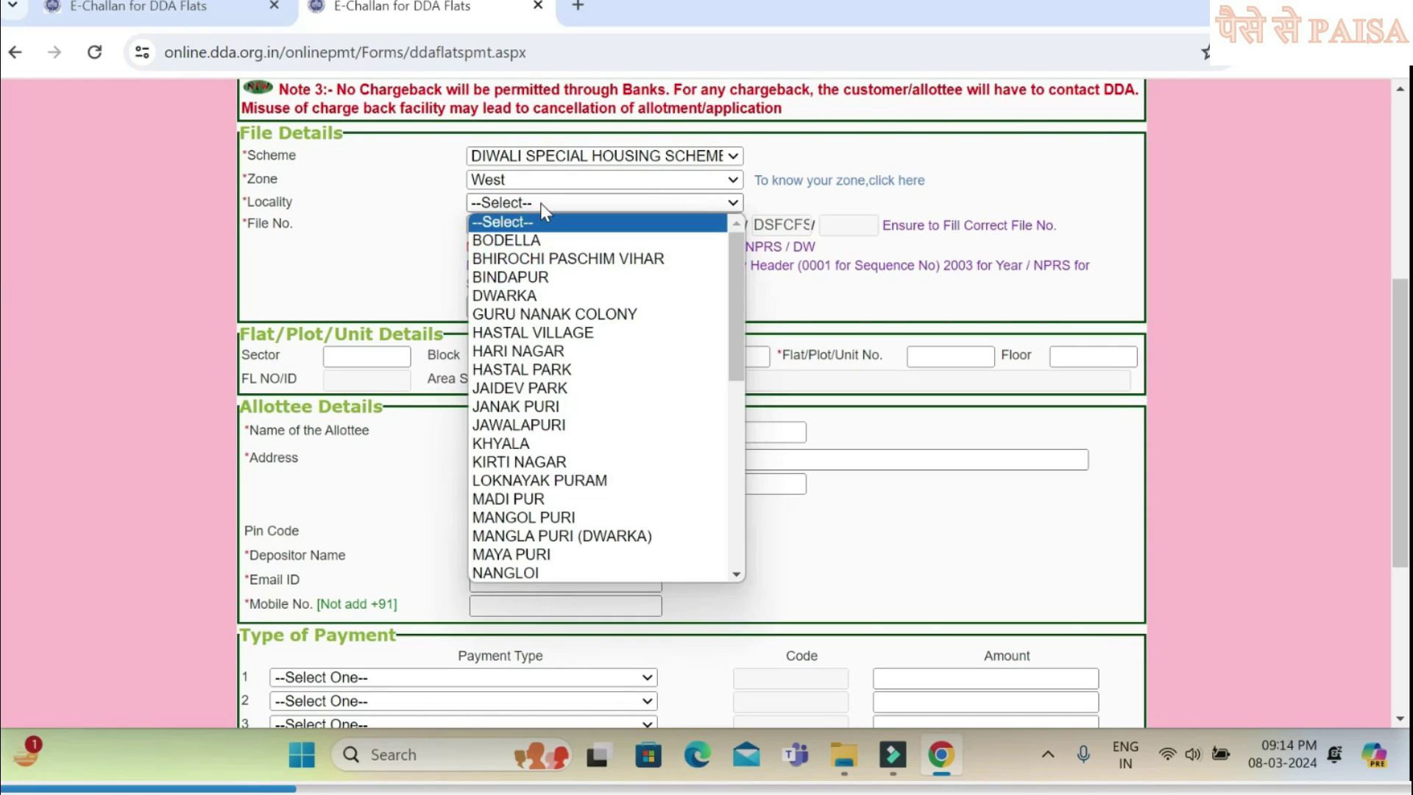
{"action": "key", "text": "d"}
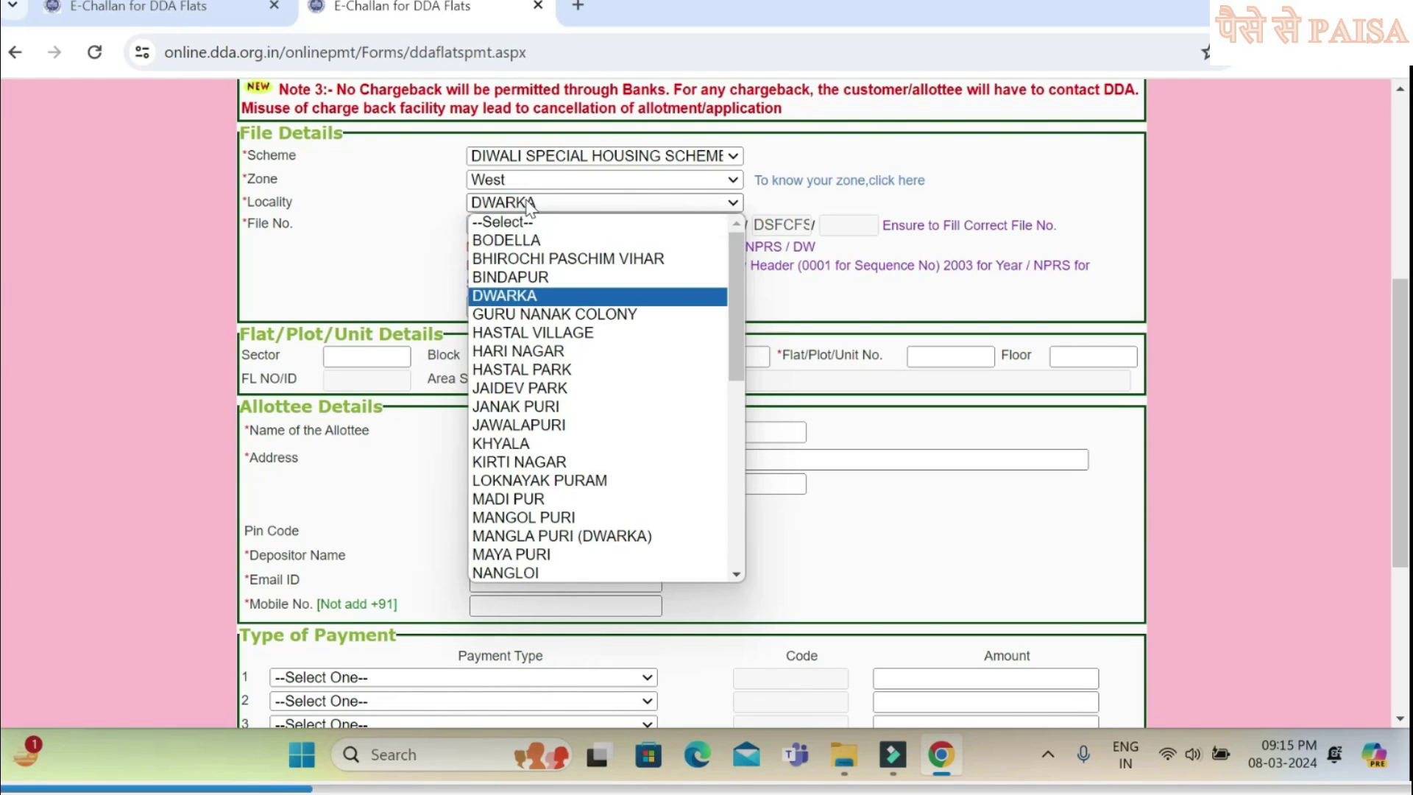
{"action": "key", "text": "Return"}
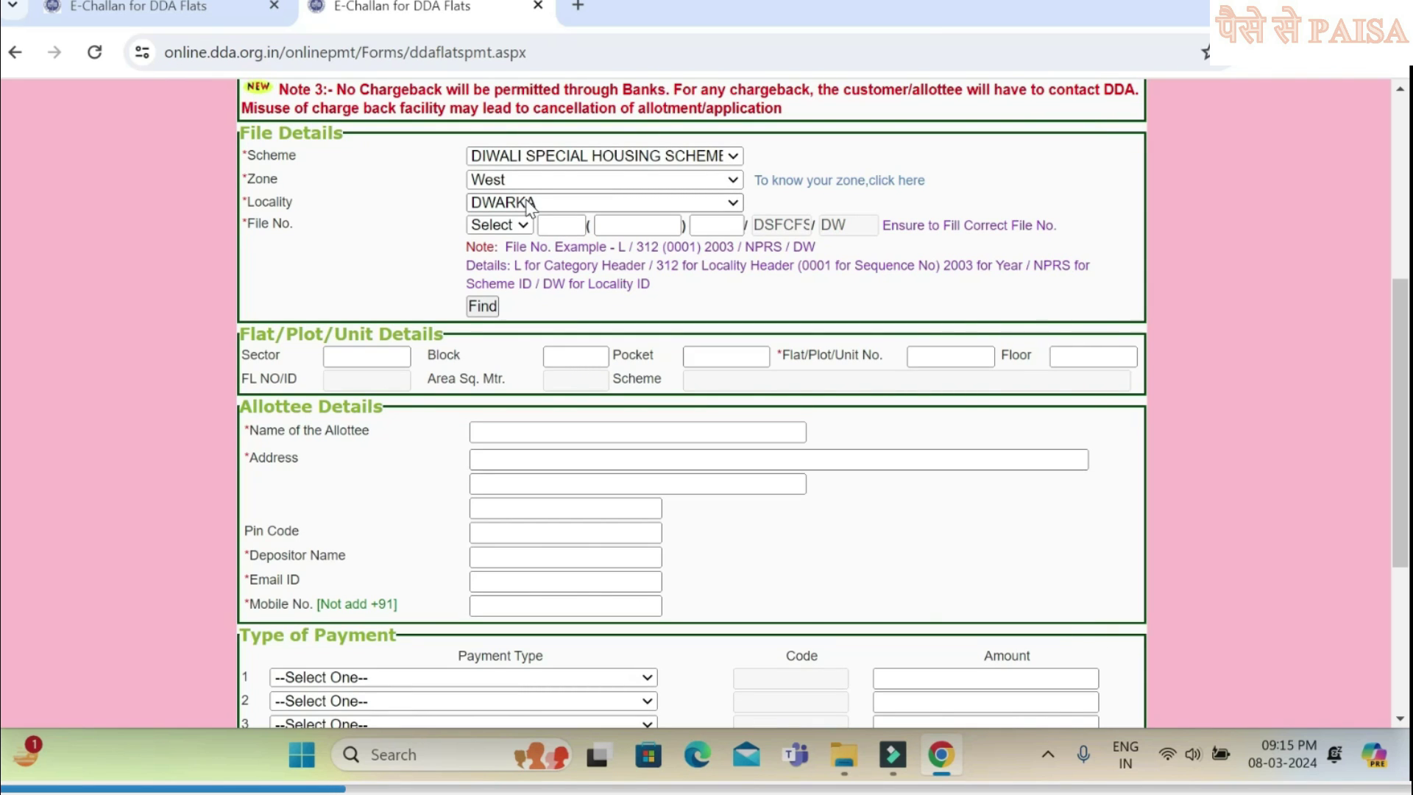
{"action": "left_click", "coordinate": [524, 226]}
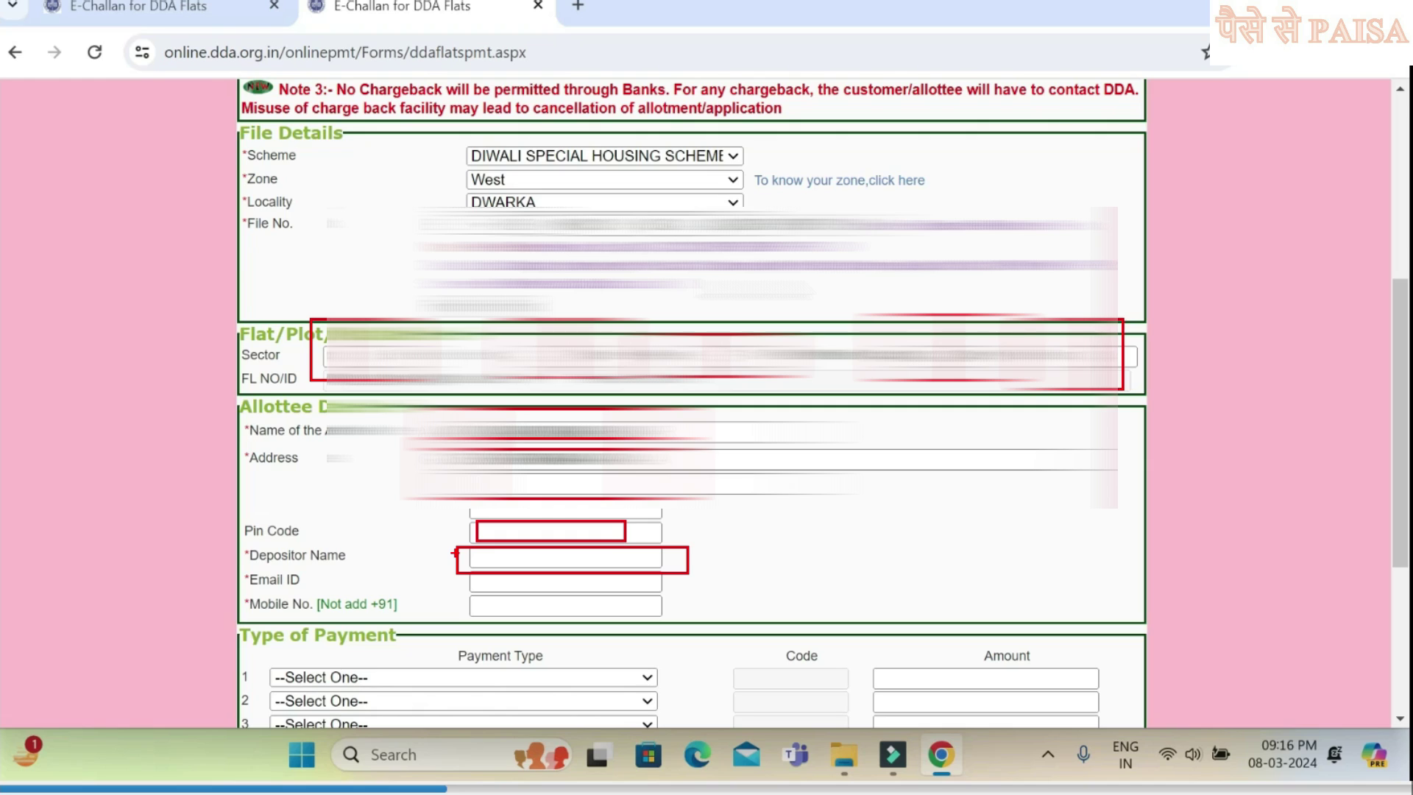
{"action": "mouse_move", "coordinate": [456, 539]}
{"action": "left_mouse_down"}
{"action": "mouse_move", "coordinate": [536, 572]}
{"action": "mouse_move", "coordinate": [711, 570]}
{"action": "left_mouse_up"}
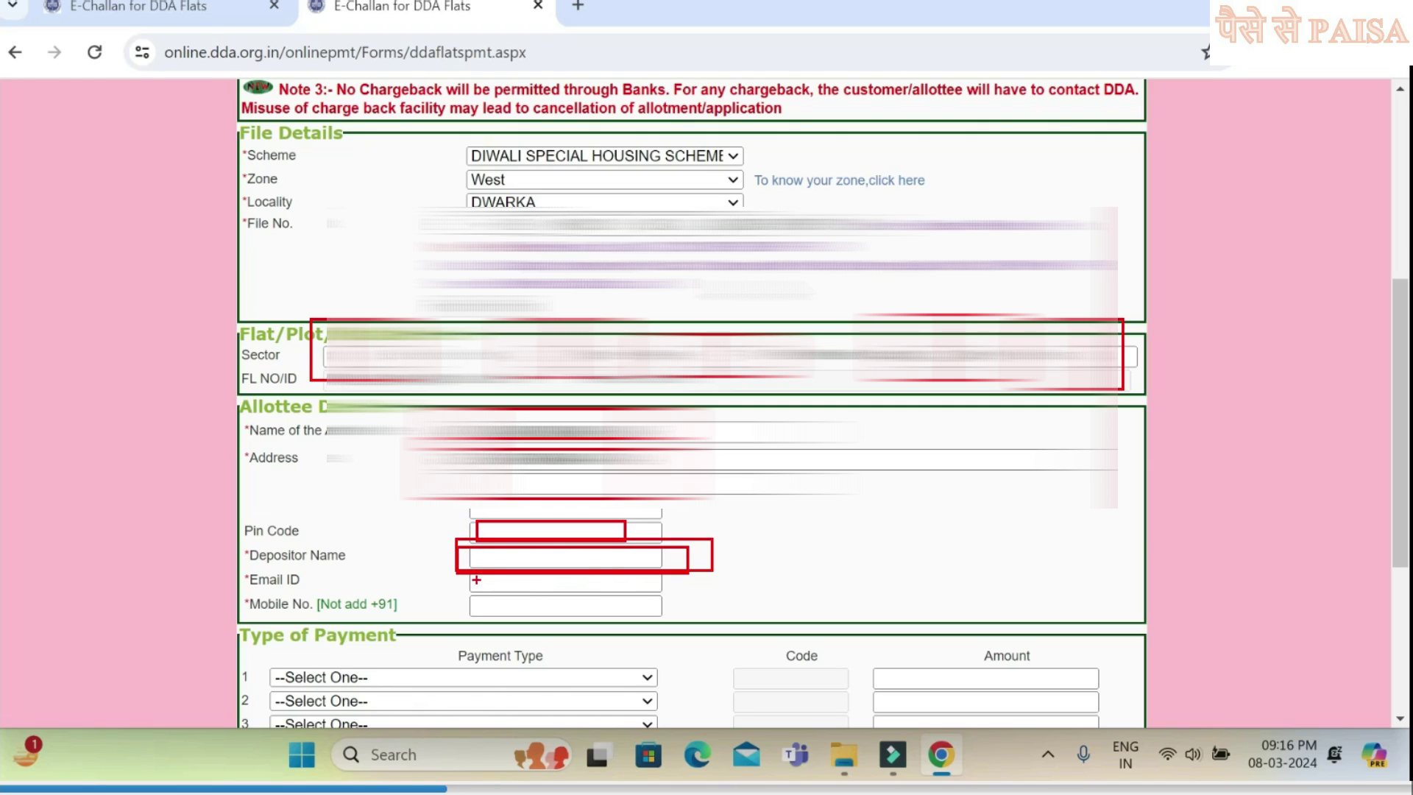
{"action": "mouse_move", "coordinate": [451, 563]}
{"action": "left_mouse_down"}
{"action": "mouse_move", "coordinate": [537, 591]}
{"action": "mouse_move", "coordinate": [673, 591]}
{"action": "left_mouse_up"}
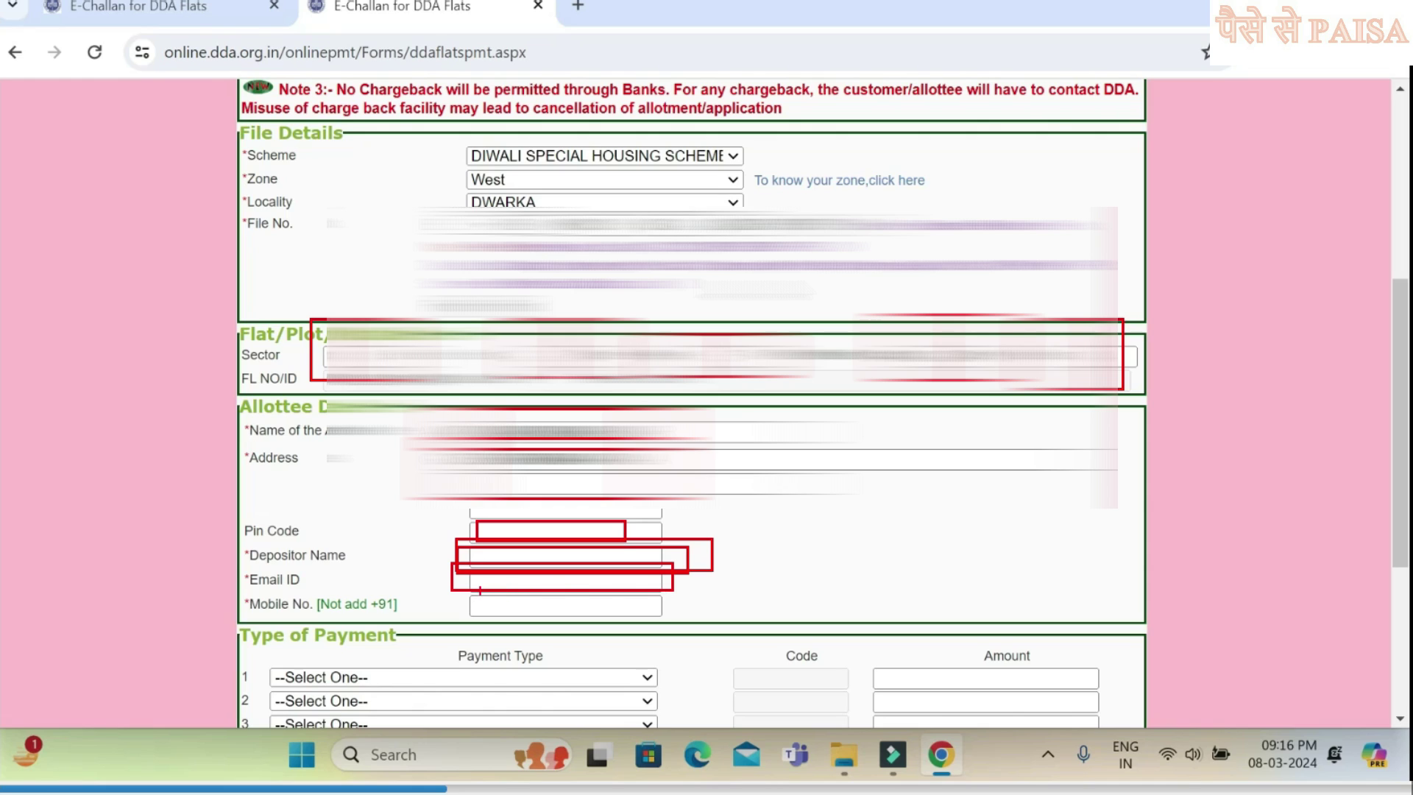
{"action": "left_click_drag", "start_coordinate": [469, 593], "coordinate": [674, 613]}
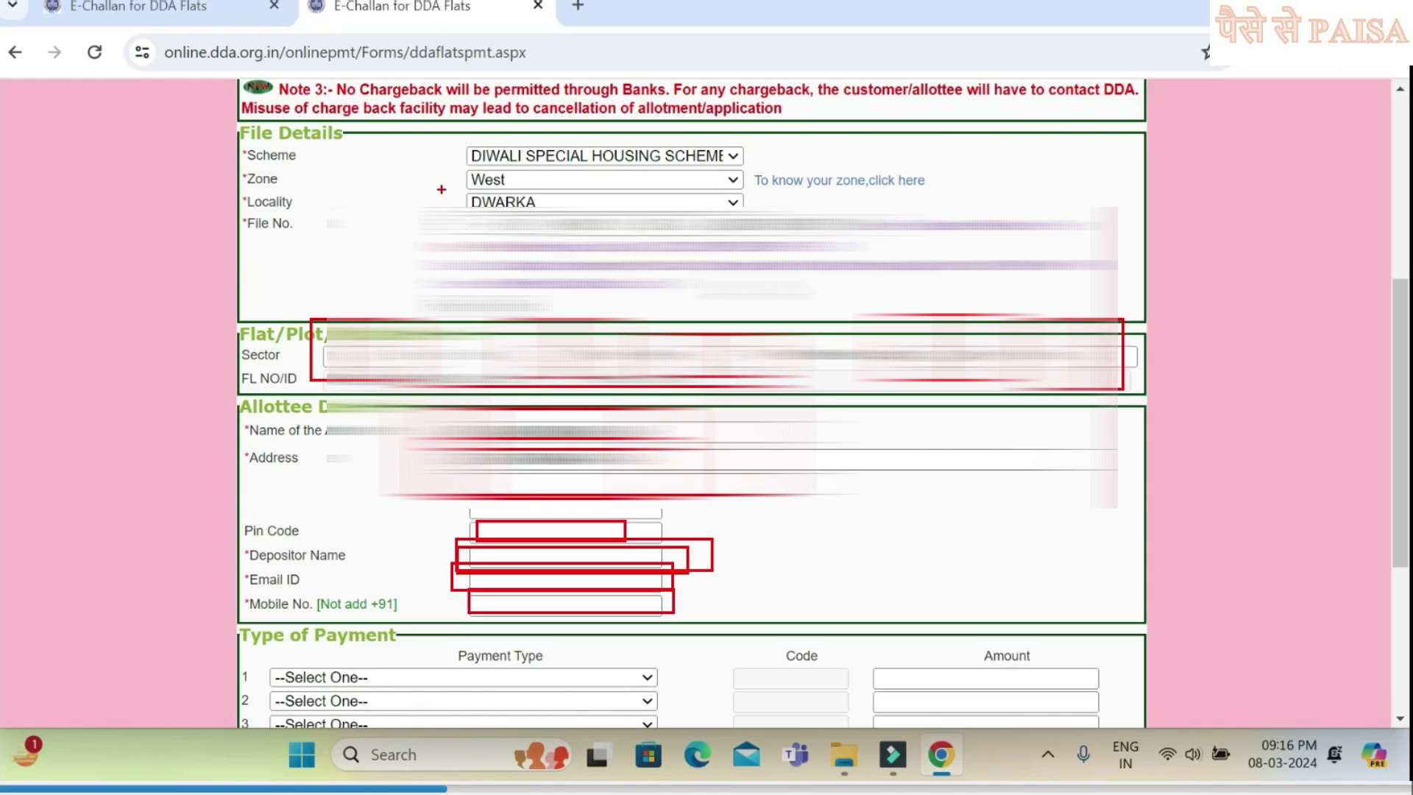
{"action": "mouse_move", "coordinate": [445, 198]}
{"action": "left_mouse_down"}
{"action": "mouse_move", "coordinate": [530, 235]}
{"action": "mouse_move", "coordinate": [793, 277]}
{"action": "left_mouse_up"}
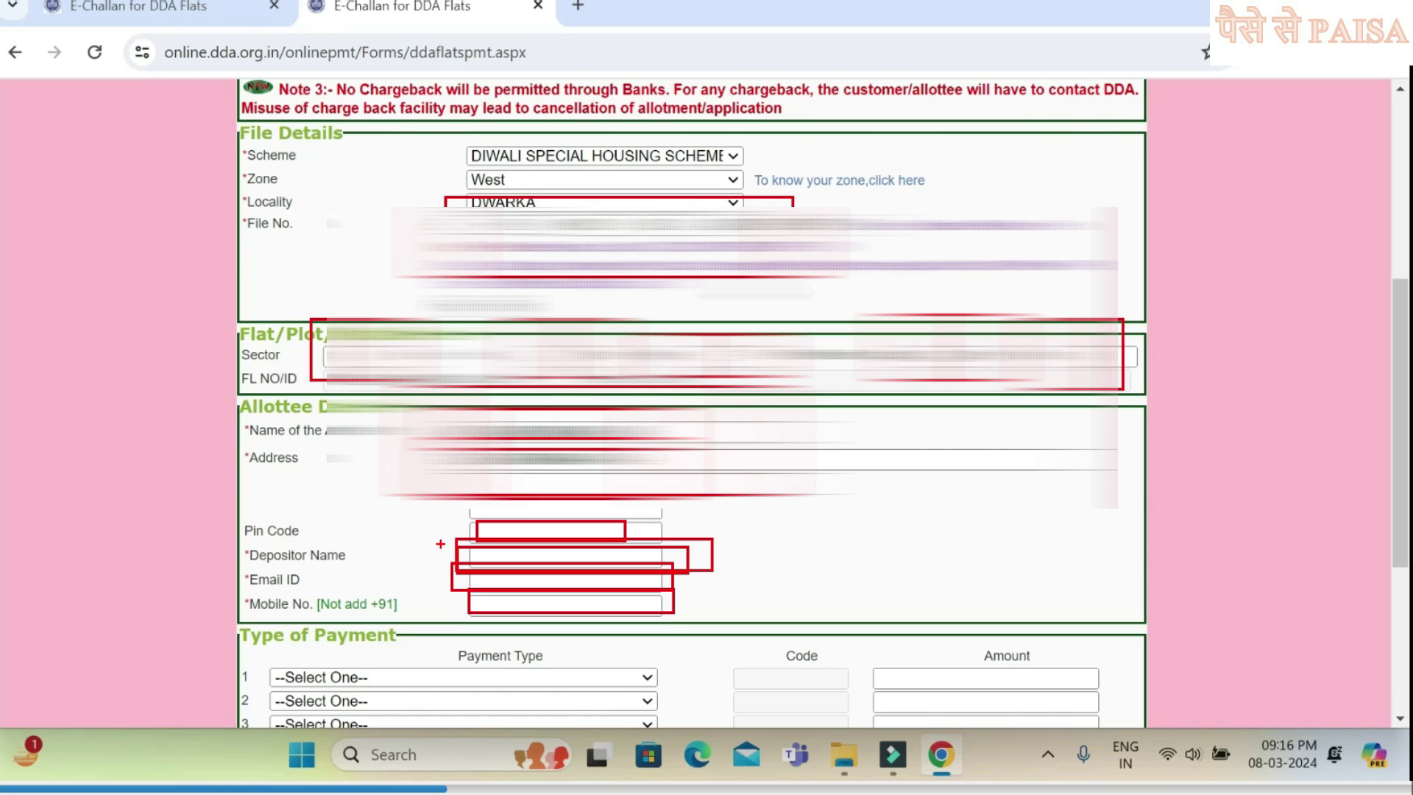
{"action": "mouse_move", "coordinate": [440, 545]}
{"action": "left_mouse_down"}
{"action": "mouse_move", "coordinate": [616, 580]}
{"action": "mouse_move", "coordinate": [719, 573]}
{"action": "left_mouse_up"}
{"action": "left_click_drag", "start_coordinate": [249, 573], "coordinate": [382, 613]}
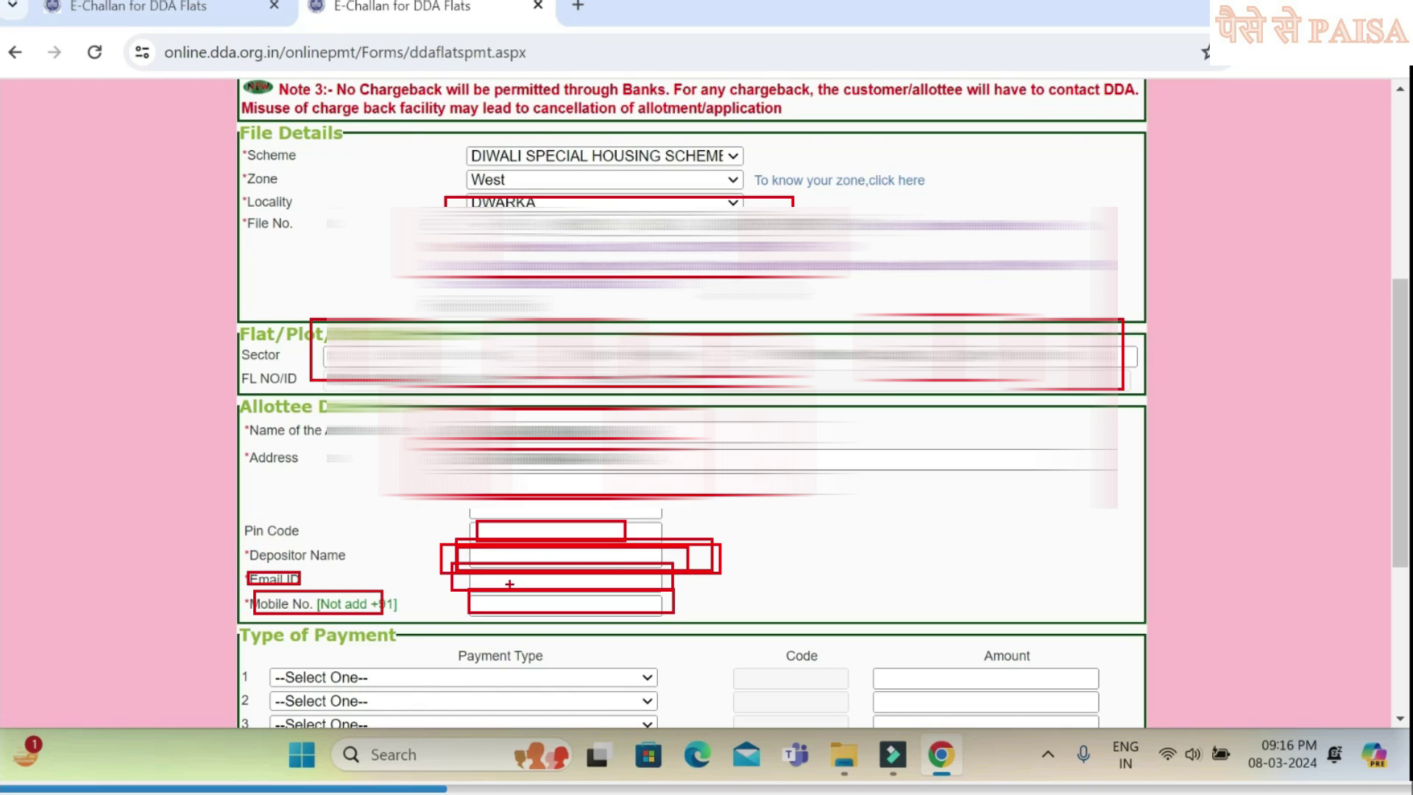
{"action": "key", "text": "e"}
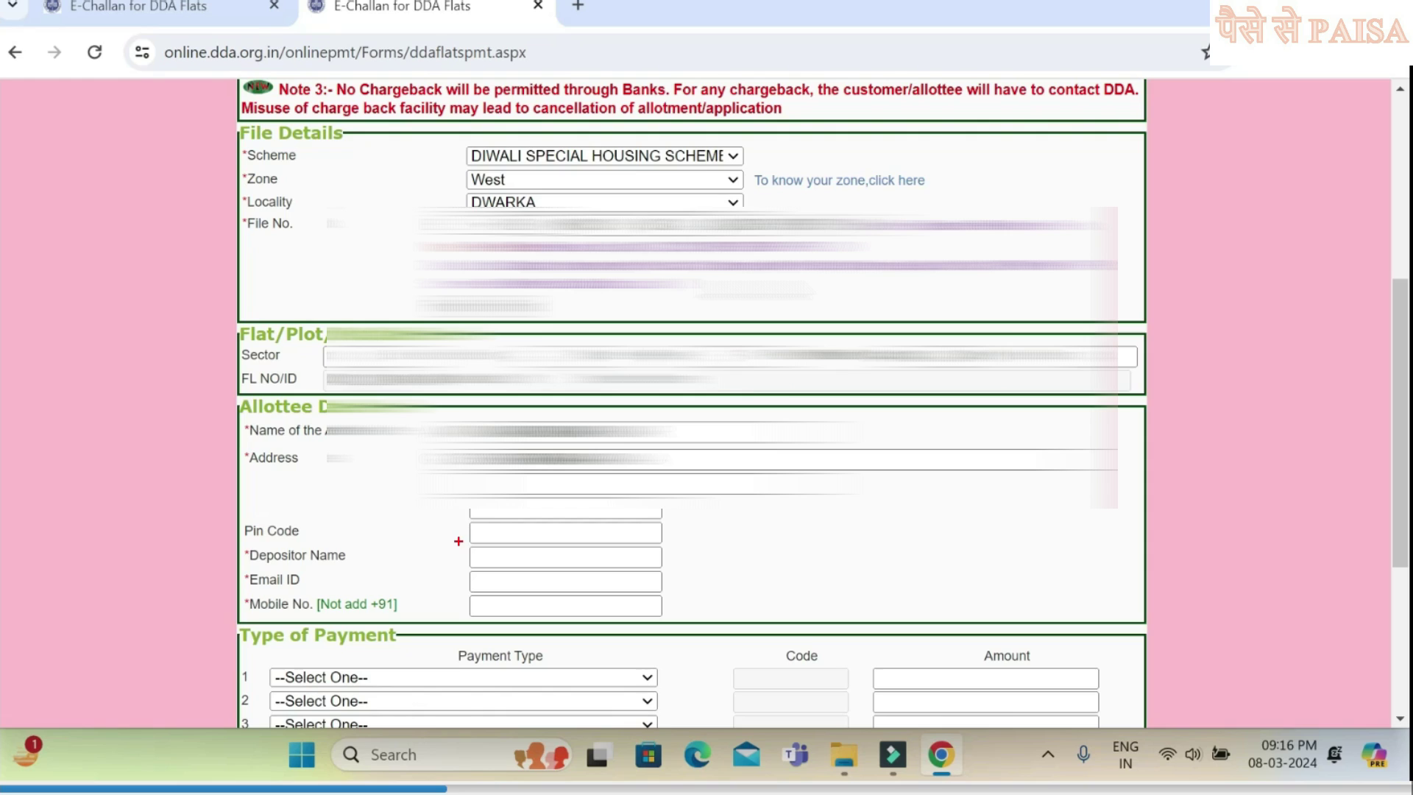
{"action": "left_click_drag", "start_coordinate": [462, 543], "coordinate": [678, 567]}
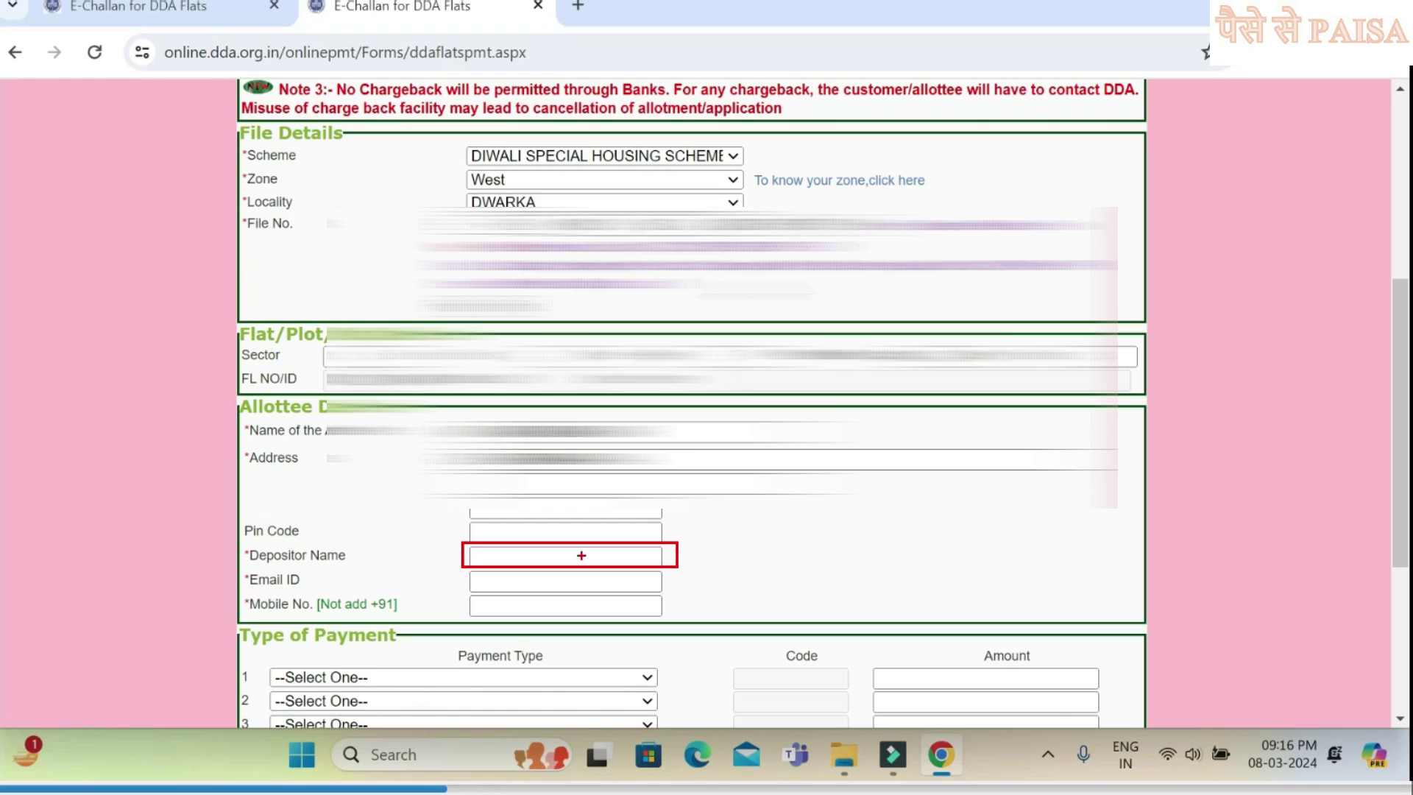
{"action": "mouse_move", "coordinate": [474, 569]}
{"action": "left_mouse_down"}
{"action": "mouse_move", "coordinate": [555, 589]}
{"action": "mouse_move", "coordinate": [580, 612]}
{"action": "left_mouse_up"}
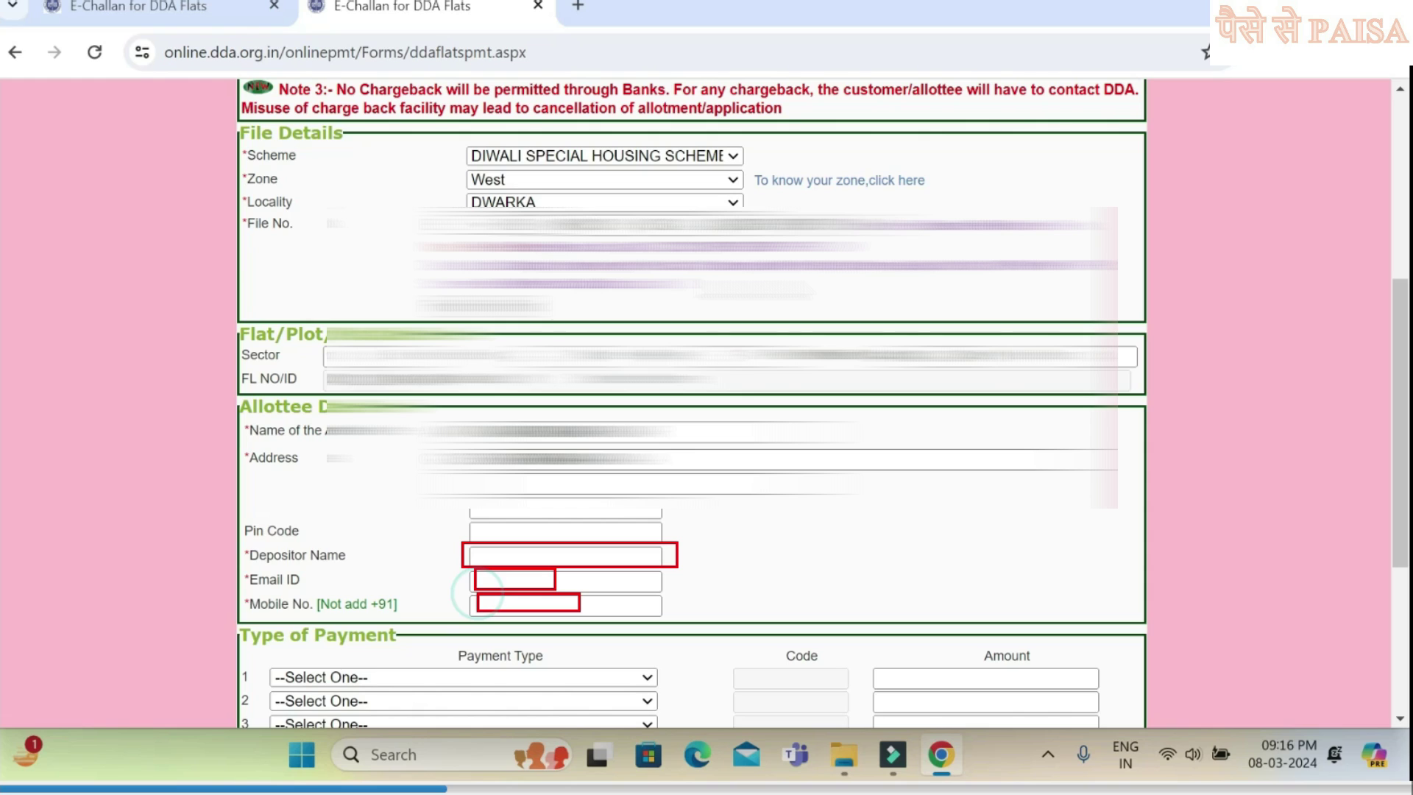
{"action": "left_click_drag", "start_coordinate": [236, 609], "coordinate": [432, 648]}
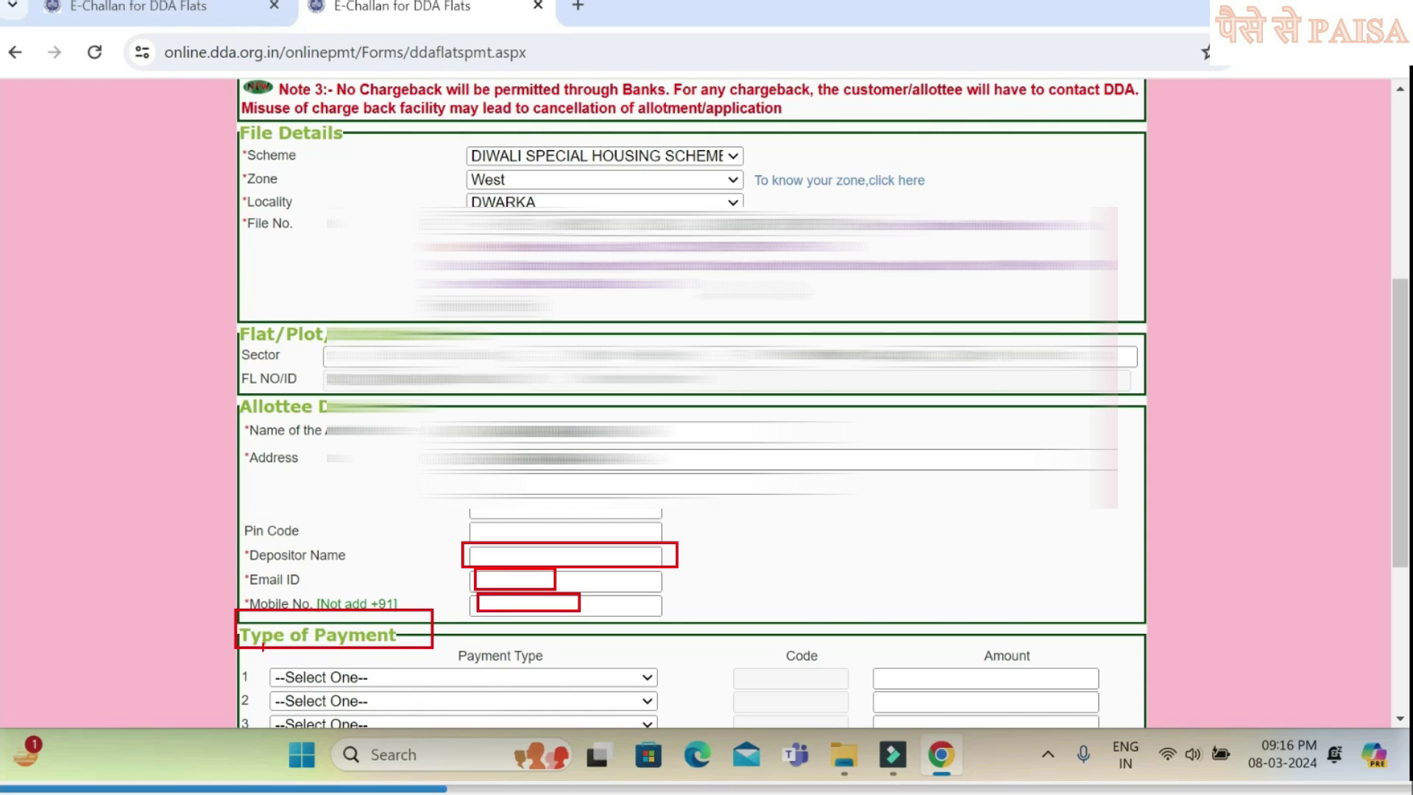
{"action": "mouse_move", "coordinate": [262, 646]}
{"action": "left_mouse_down"}
{"action": "mouse_move", "coordinate": [292, 667]}
{"action": "mouse_move", "coordinate": [673, 693]}
{"action": "left_mouse_up"}
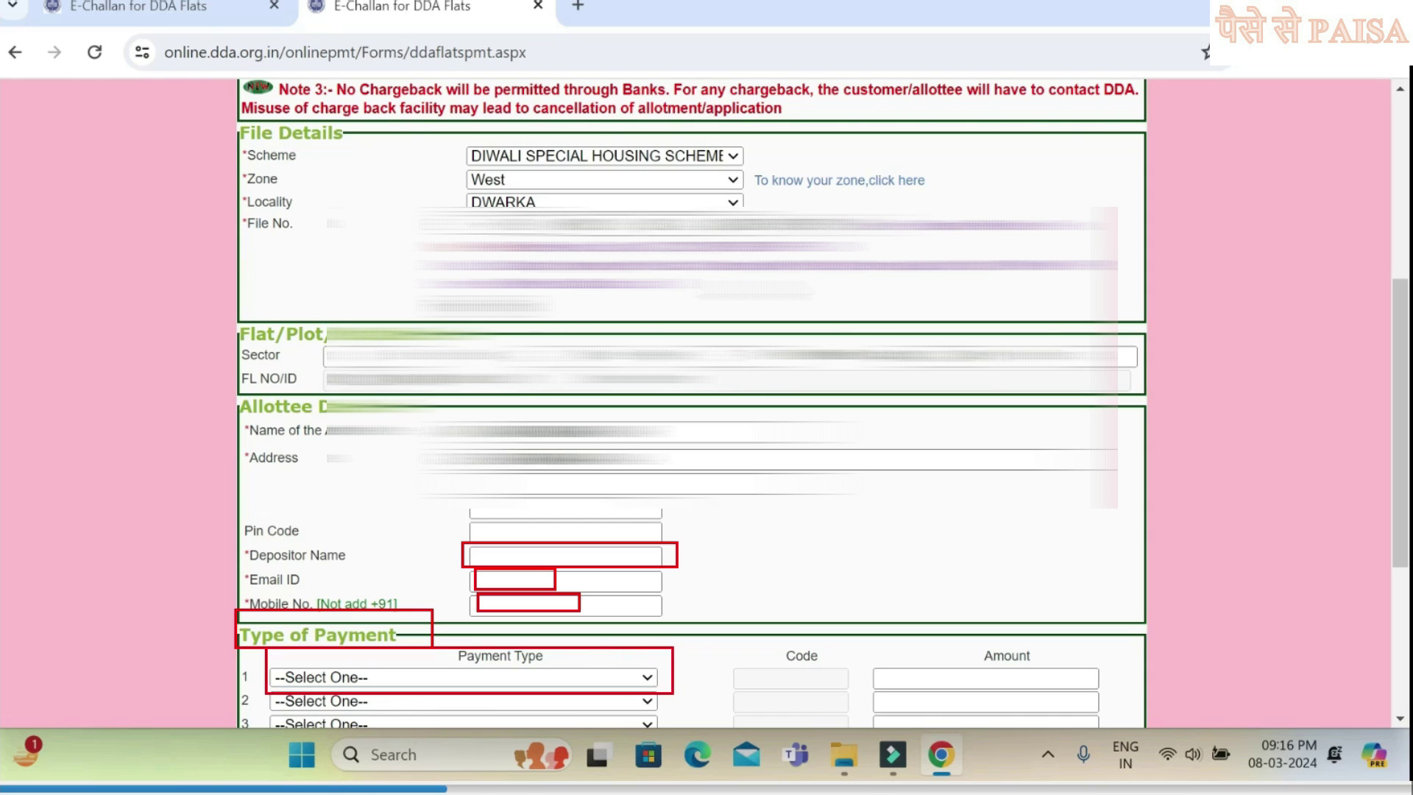
Set the first payment type to COST FOR FLAT.
{"action": "scroll", "coordinate": [588, 356], "scroll_direction": "down", "scroll_amount": 4}
{"action": "left_click", "coordinate": [589, 356]}
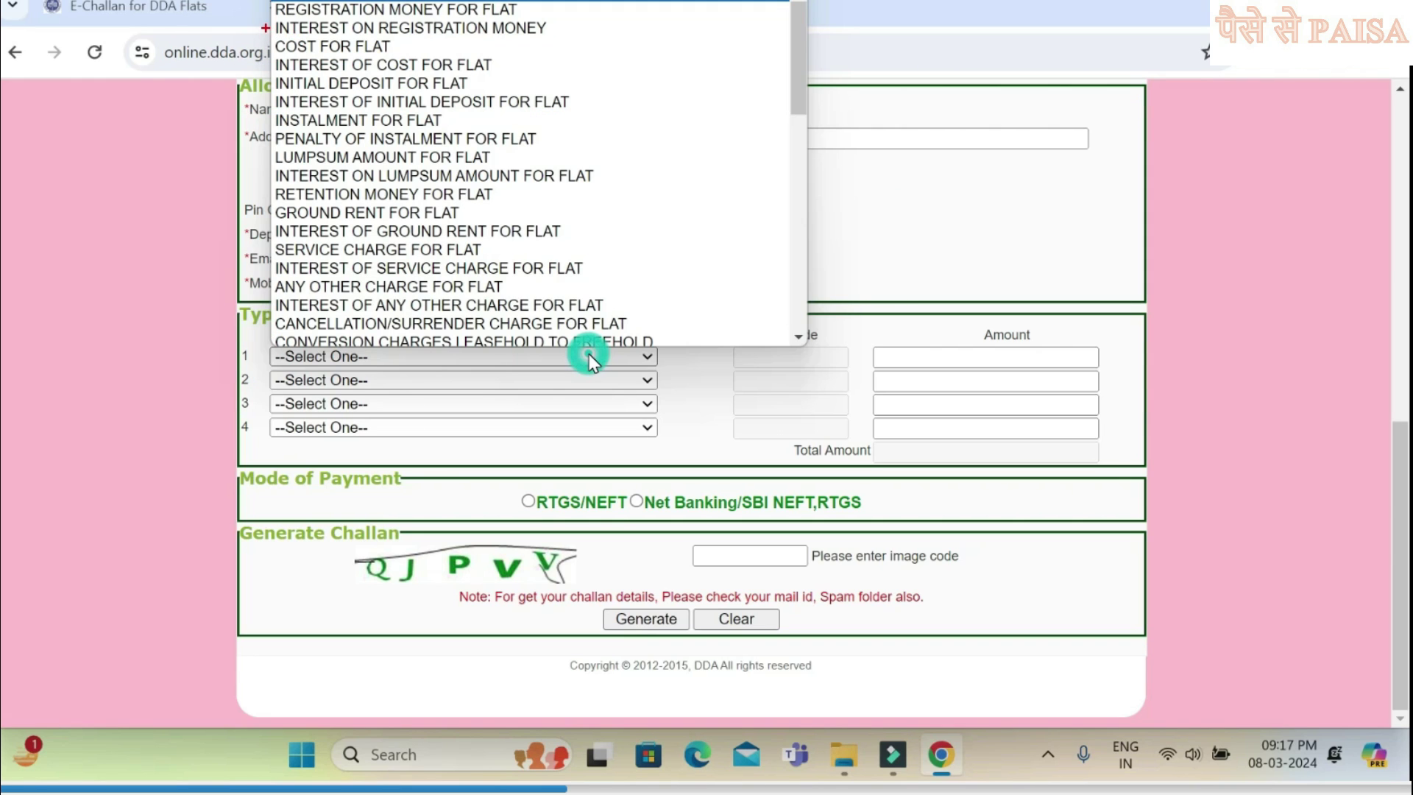
{"action": "left_click_drag", "start_coordinate": [267, 28], "coordinate": [421, 56]}
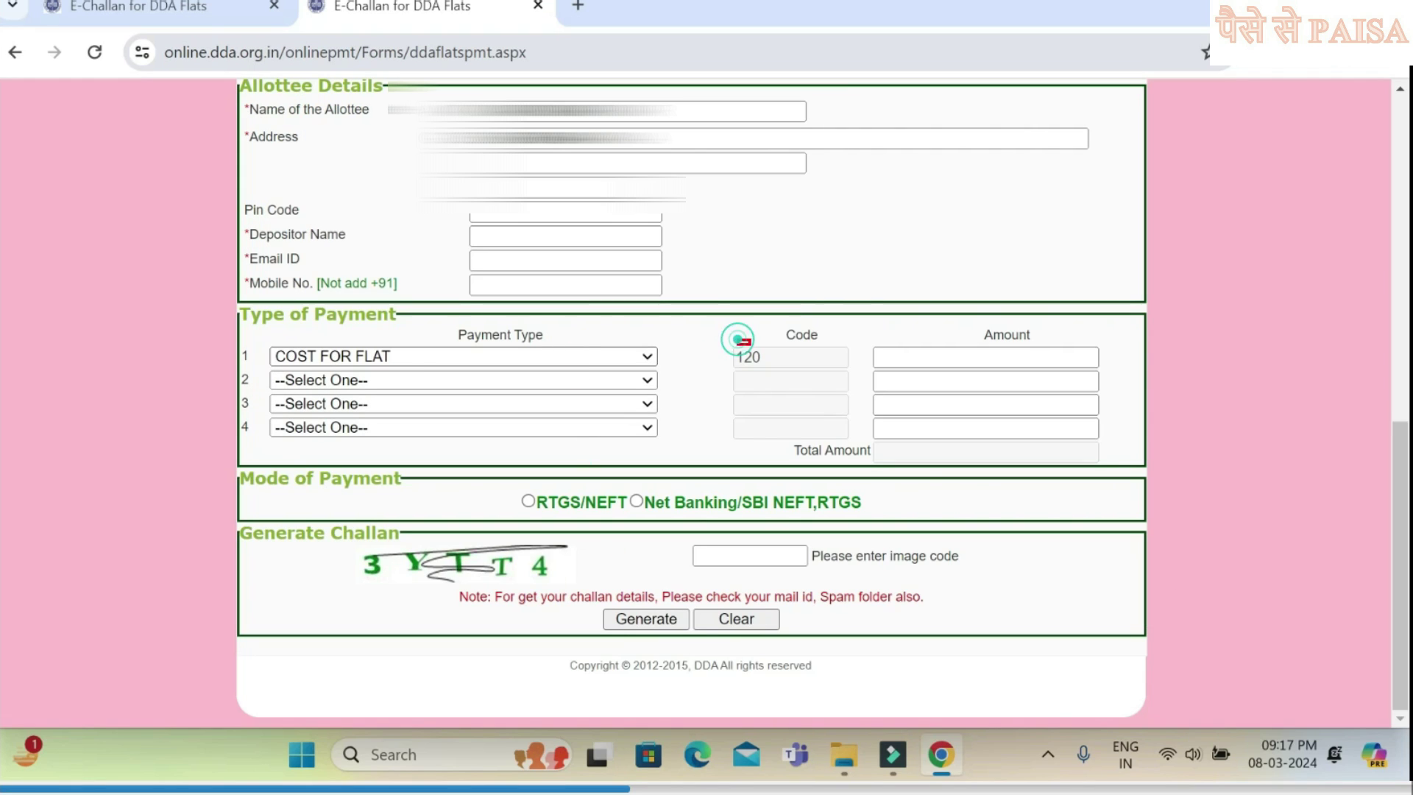
{"action": "left_click_drag", "start_coordinate": [737, 340], "coordinate": [807, 369]}
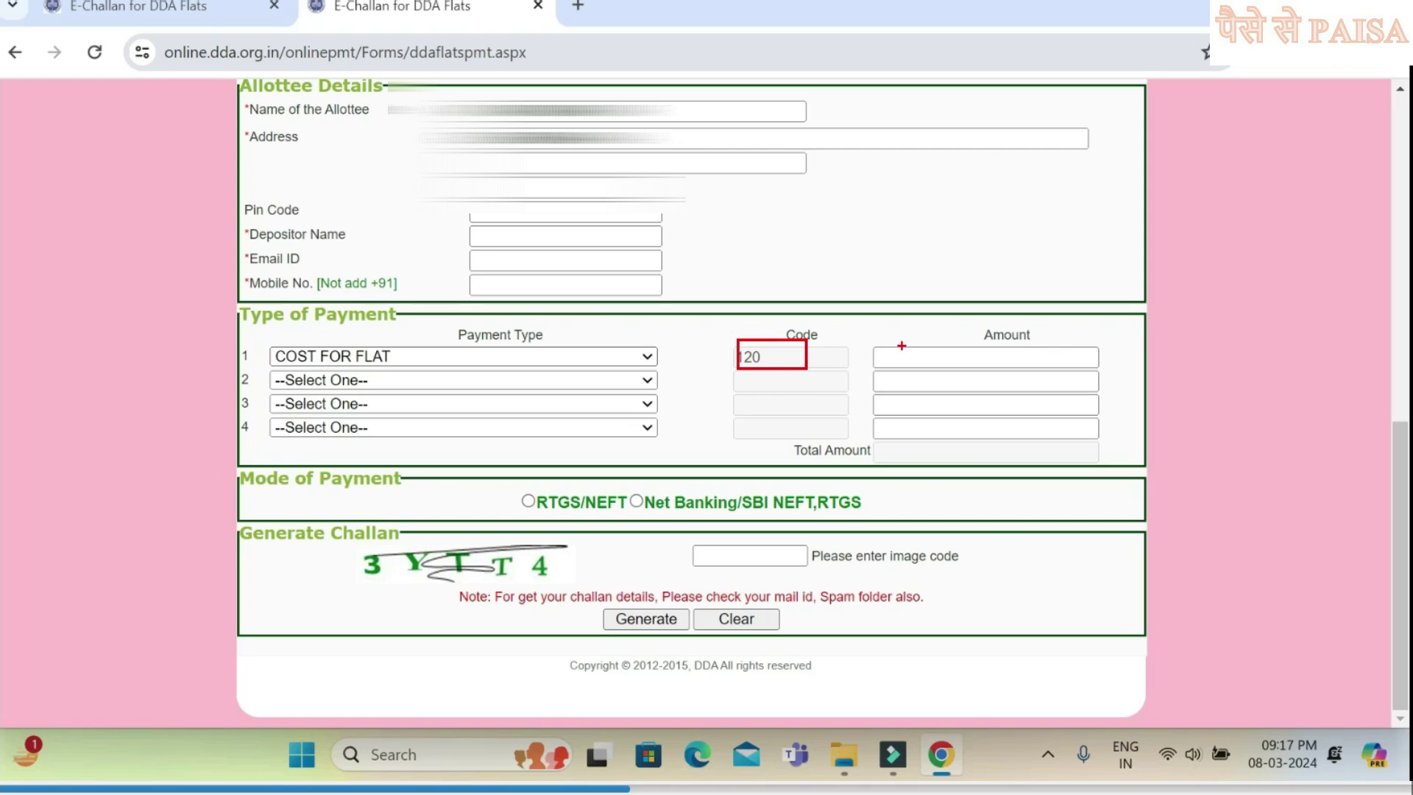
{"action": "left_click_drag", "start_coordinate": [897, 342], "coordinate": [1060, 372]}
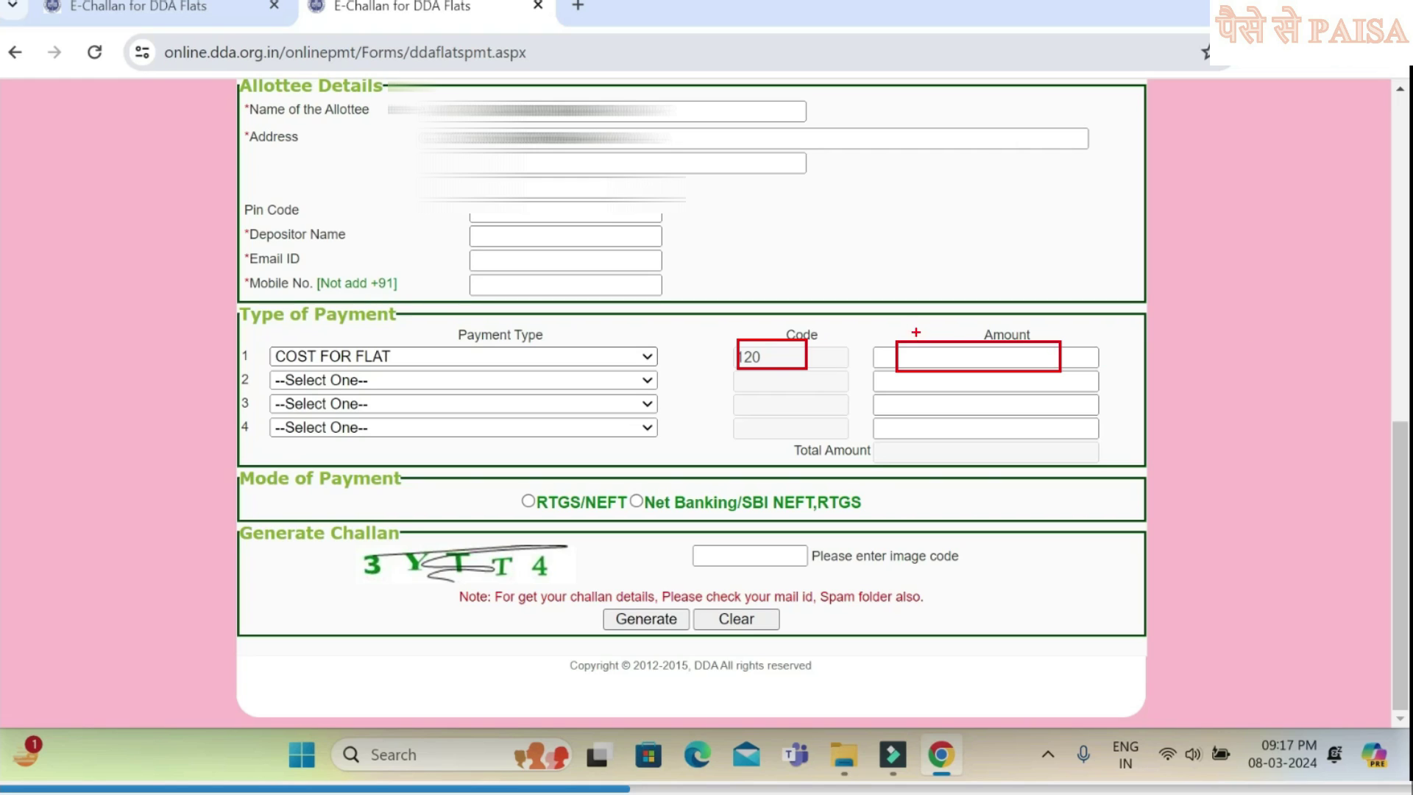
{"action": "left_click", "coordinate": [885, 331]}
{"action": "left_click_drag", "start_coordinate": [886, 332], "coordinate": [1064, 382]}
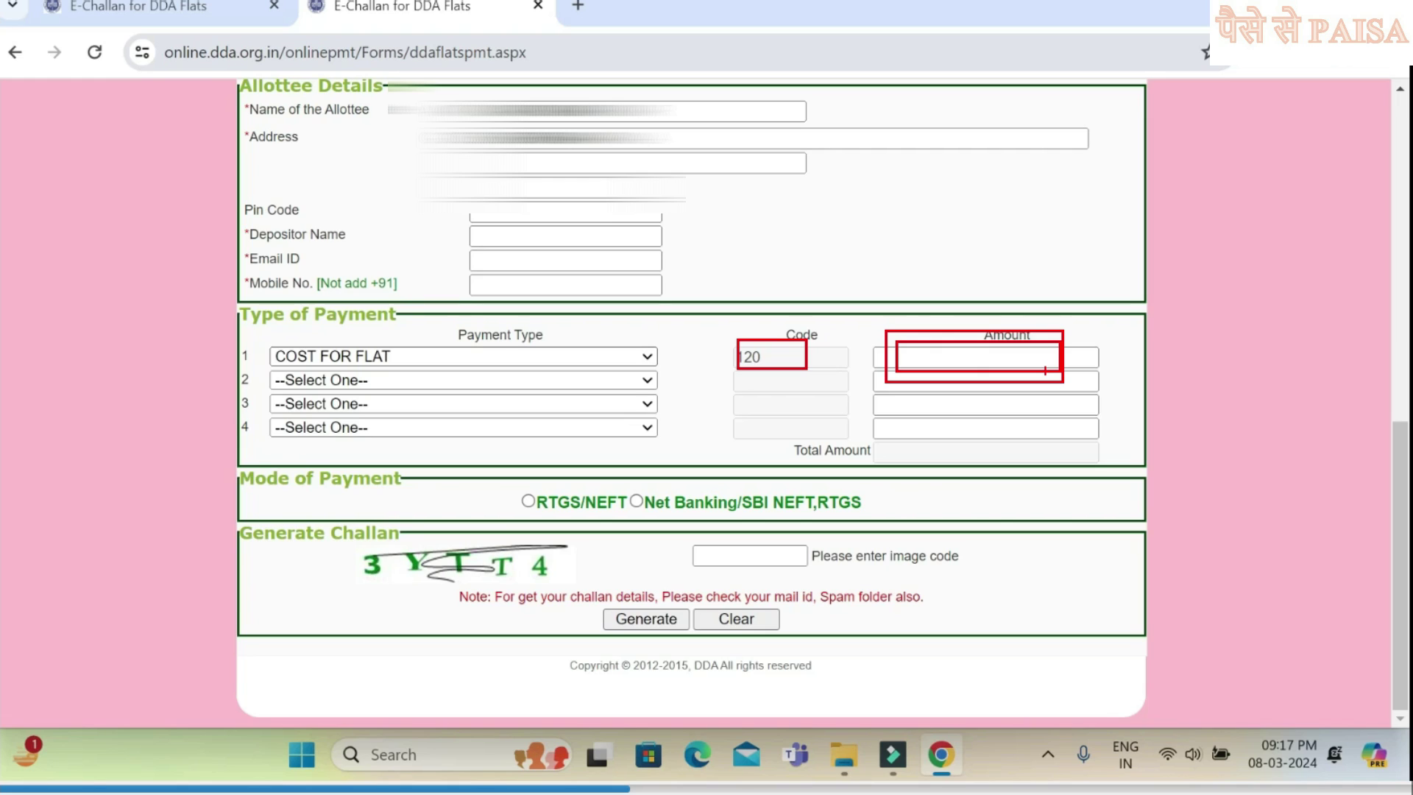
{"action": "left_click_drag", "start_coordinate": [479, 224], "coordinate": [633, 245]}
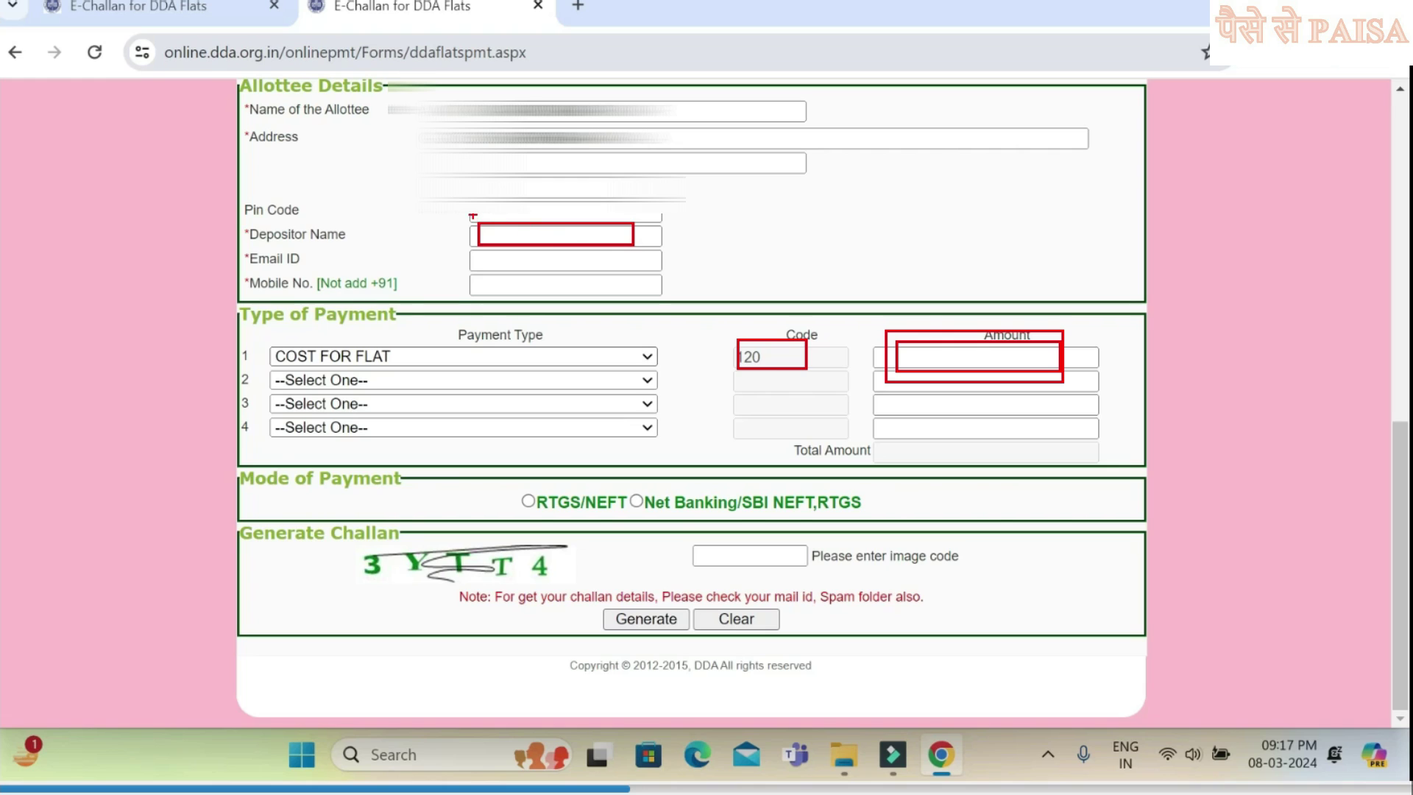
{"action": "left_click_drag", "start_coordinate": [471, 213], "coordinate": [656, 266]}
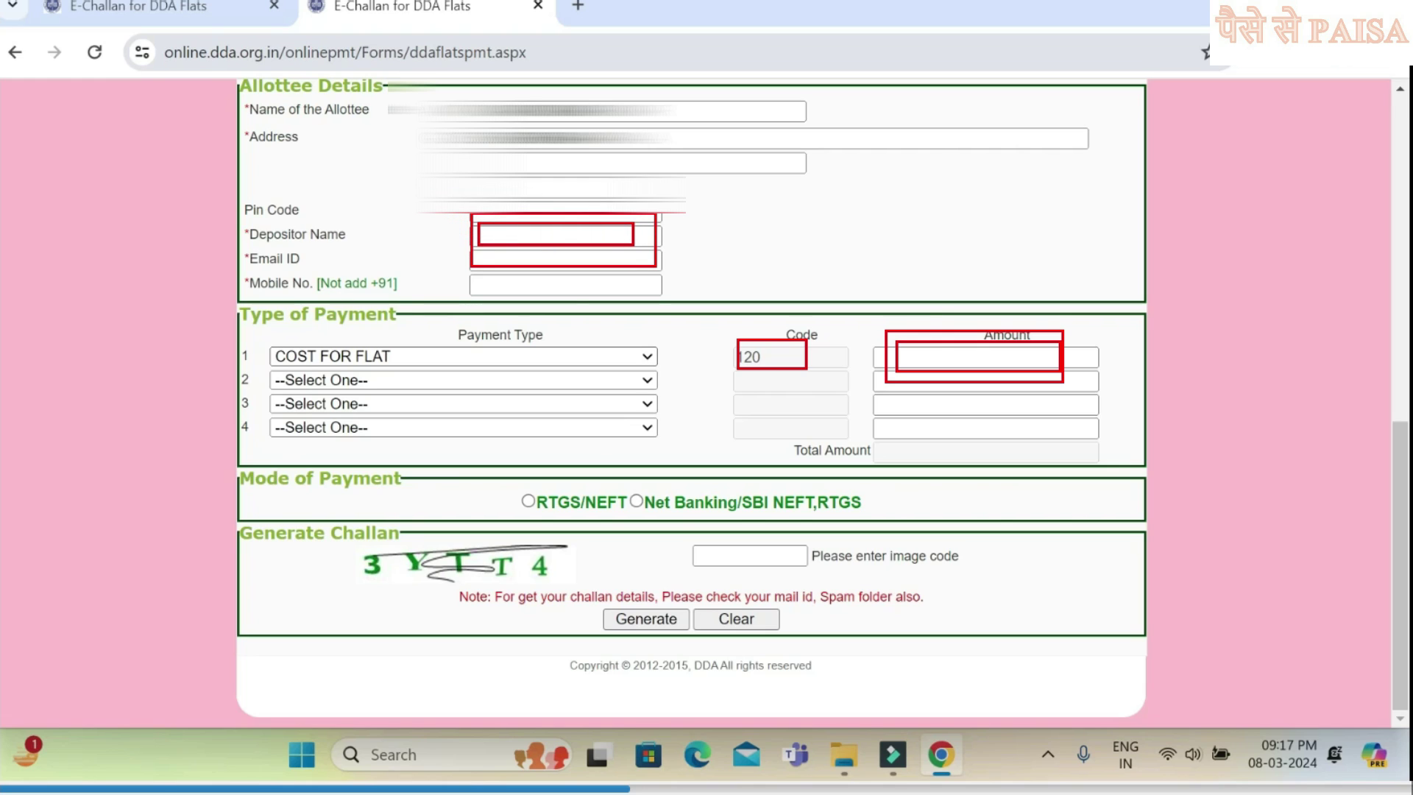
{"action": "left_click_drag", "start_coordinate": [893, 327], "coordinate": [1069, 395]}
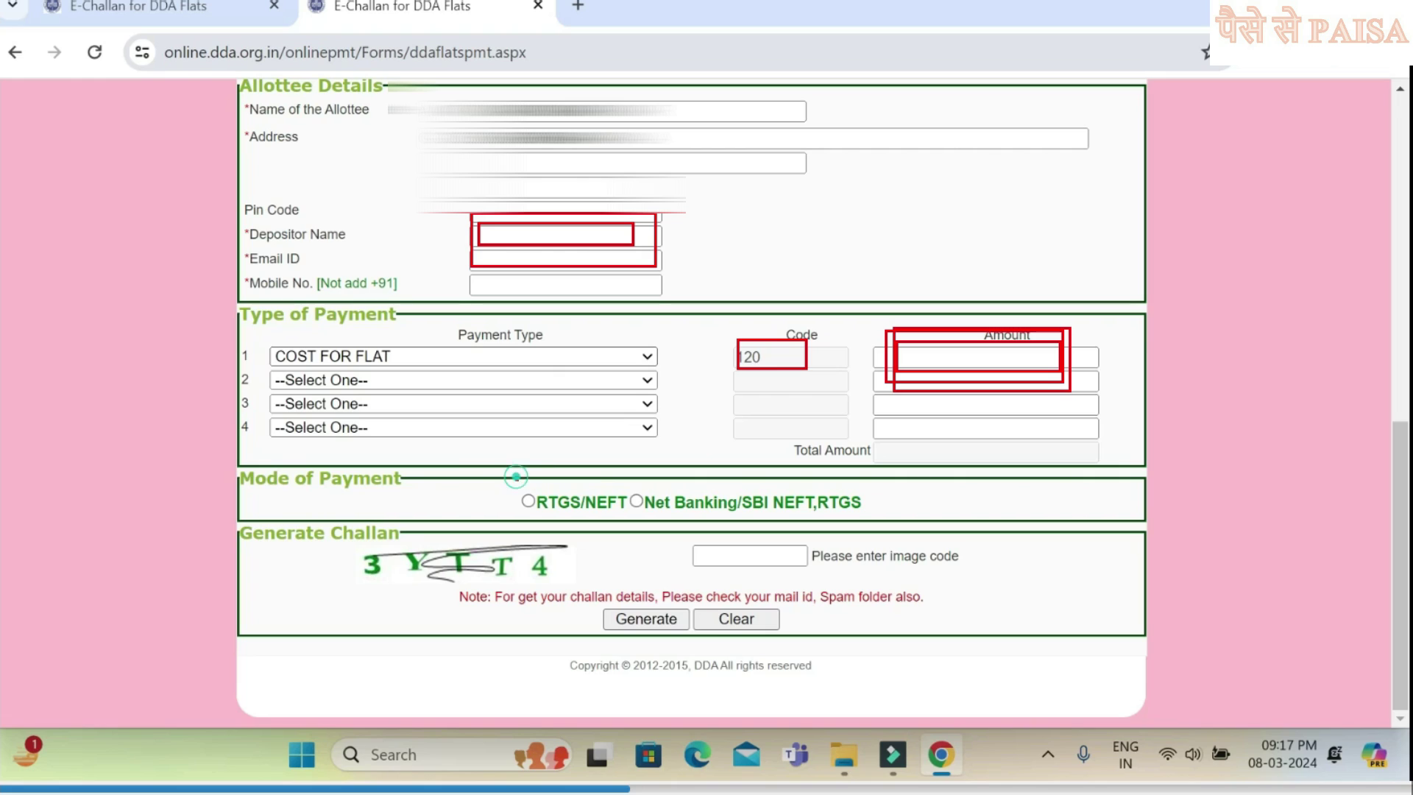
{"action": "left_click_drag", "start_coordinate": [516, 476], "coordinate": [586, 524]}
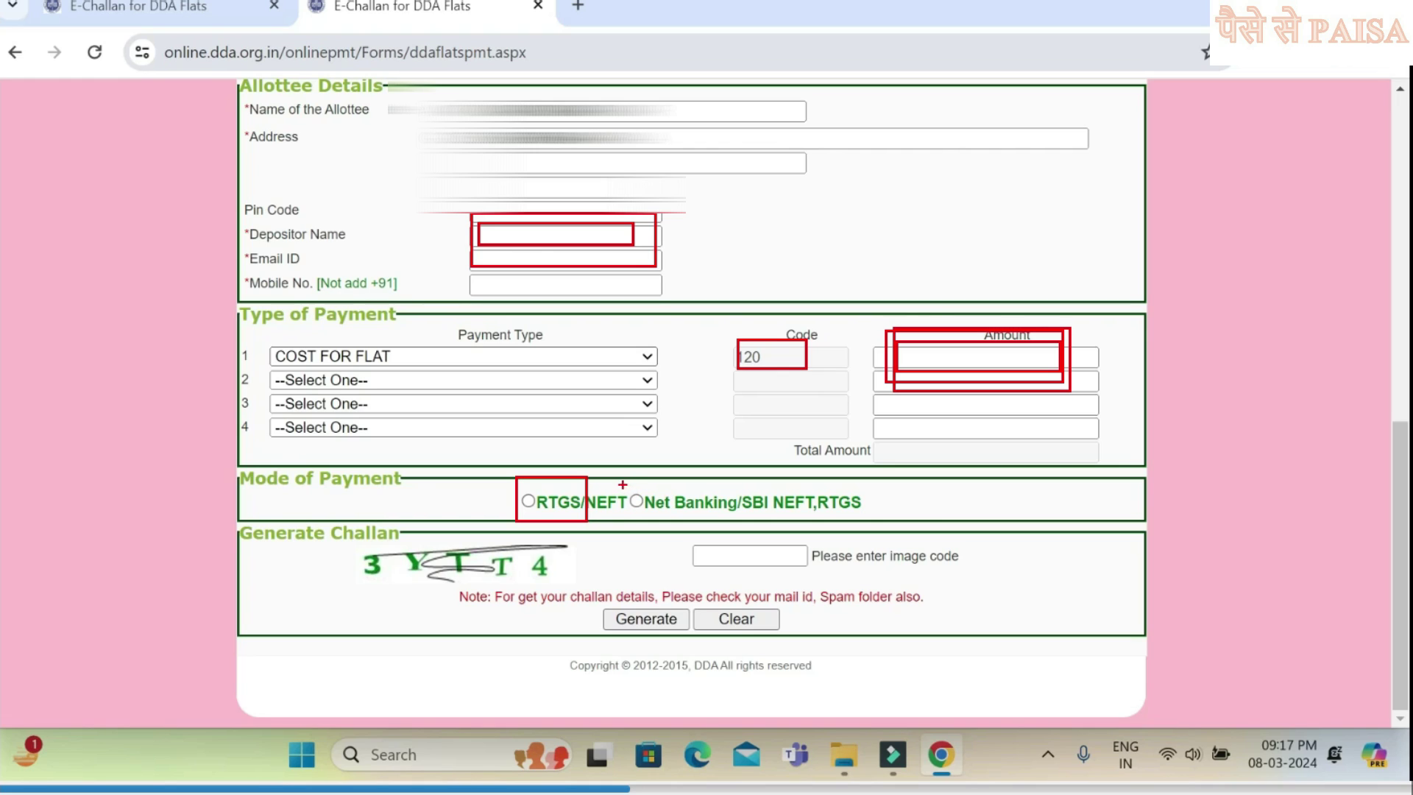
{"action": "left_click_drag", "start_coordinate": [620, 483], "coordinate": [681, 513]}
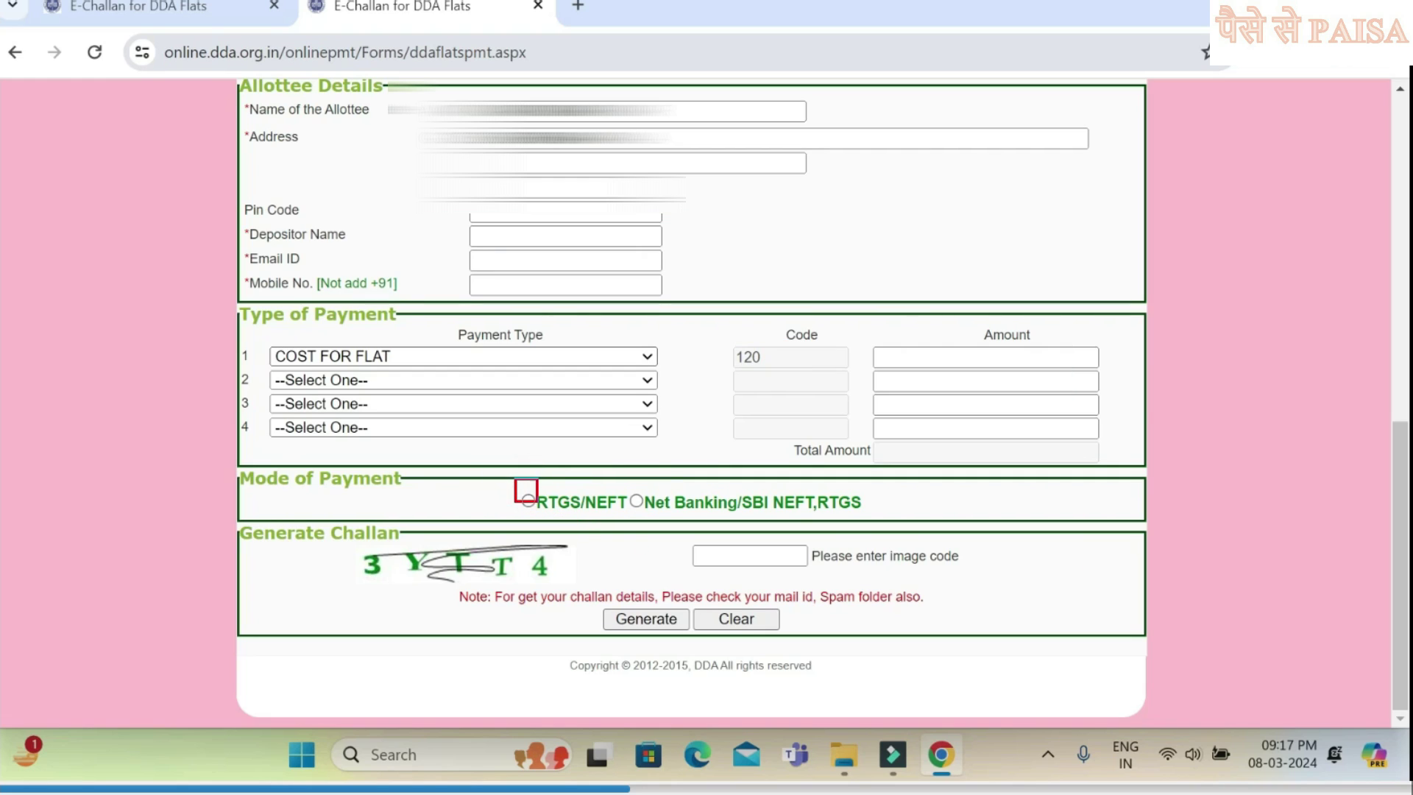
{"action": "left_click_drag", "start_coordinate": [538, 501], "coordinate": [565, 524]}
{"action": "left_click_drag", "start_coordinate": [509, 468], "coordinate": [576, 543]}
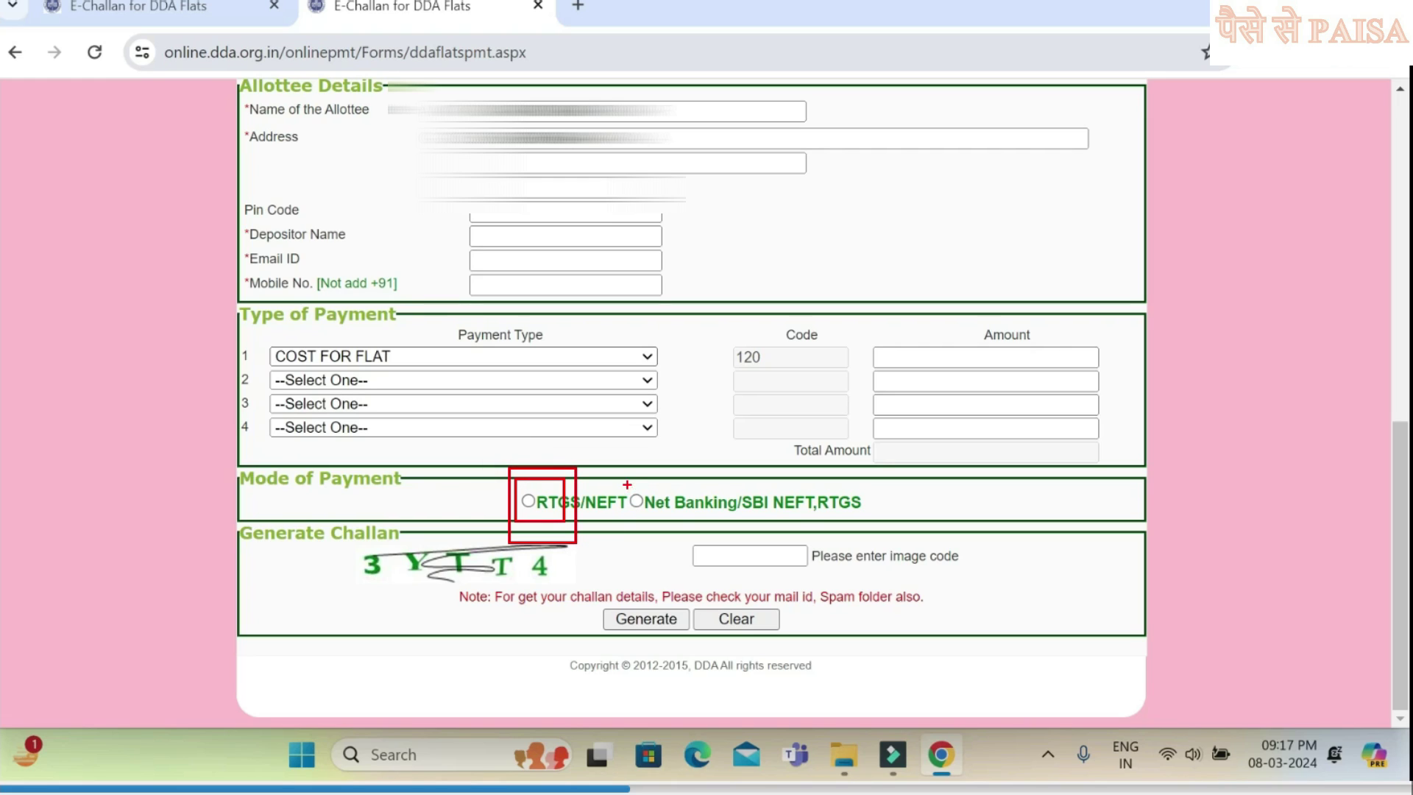
{"action": "left_click_drag", "start_coordinate": [628, 483], "coordinate": [690, 522]}
{"action": "left_click_drag", "start_coordinate": [496, 449], "coordinate": [567, 563]}
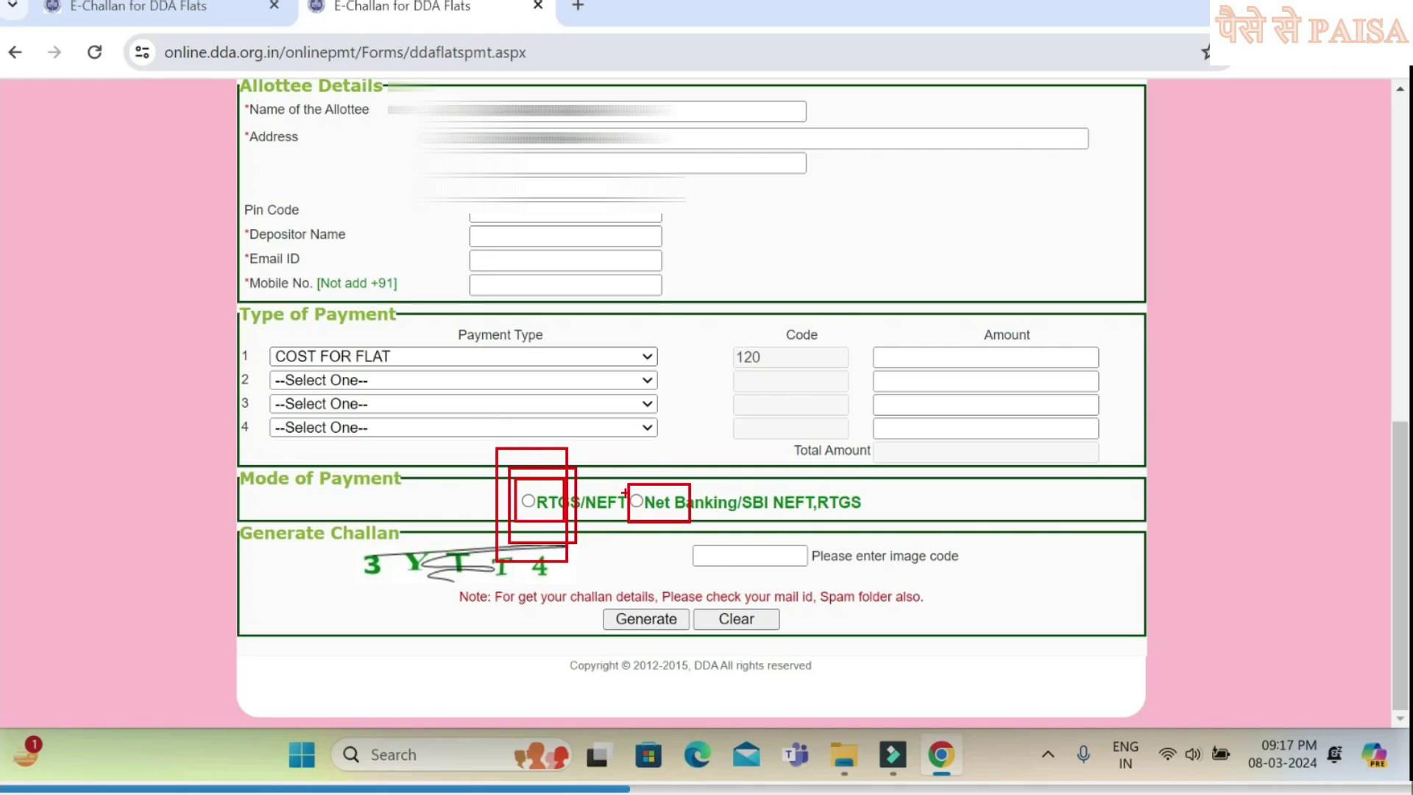
Set the mode of payment to RTGS/NEFT and choose Kotak Mahindra Bank for remitting payment to the DDA account.
{"action": "left_click_drag", "start_coordinate": [621, 466], "coordinate": [730, 528]}
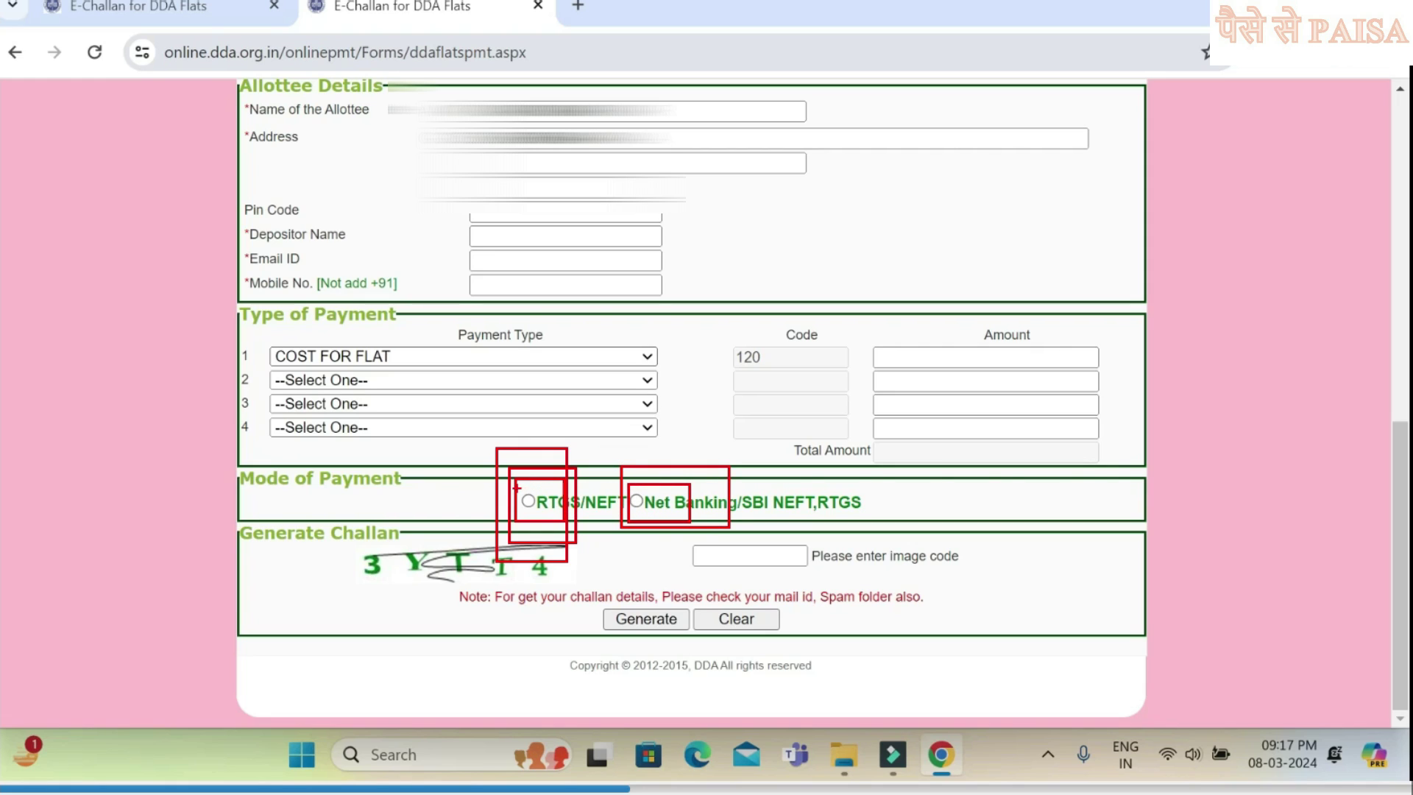
{"action": "left_click_drag", "start_coordinate": [514, 485], "coordinate": [545, 519]}
{"action": "left_click", "coordinate": [528, 501]}
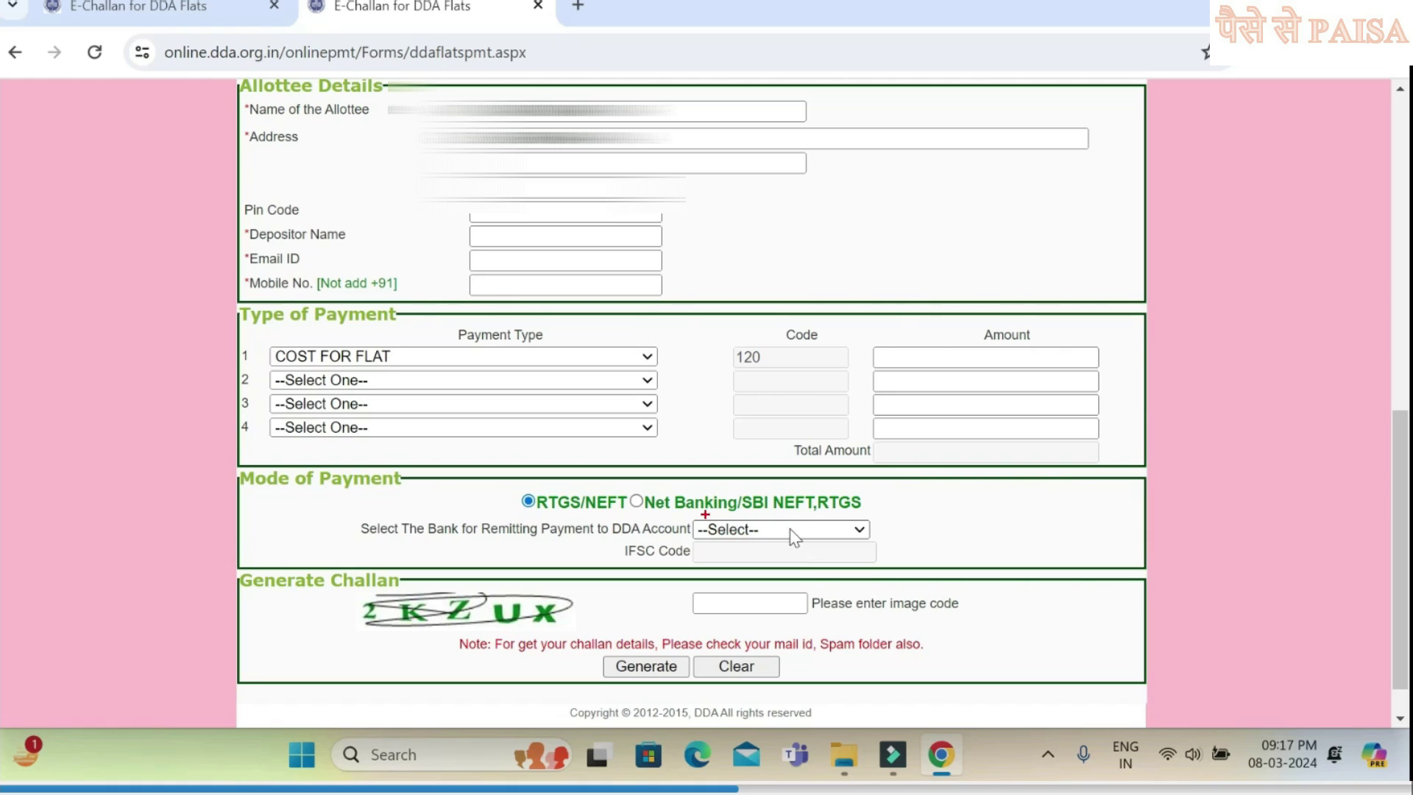
{"action": "left_click_drag", "start_coordinate": [699, 511], "coordinate": [895, 544]}
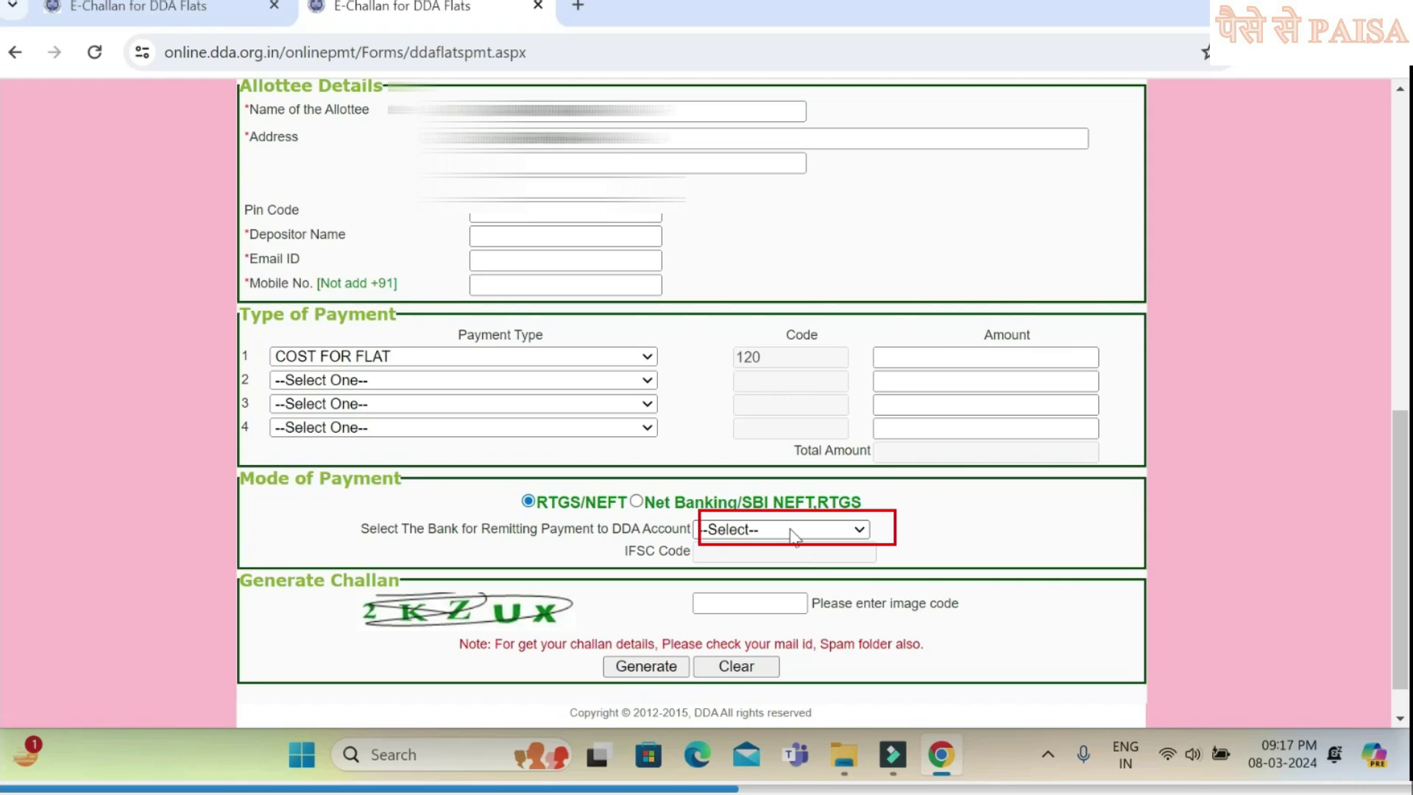
{"action": "left_click", "coordinate": [793, 531]}
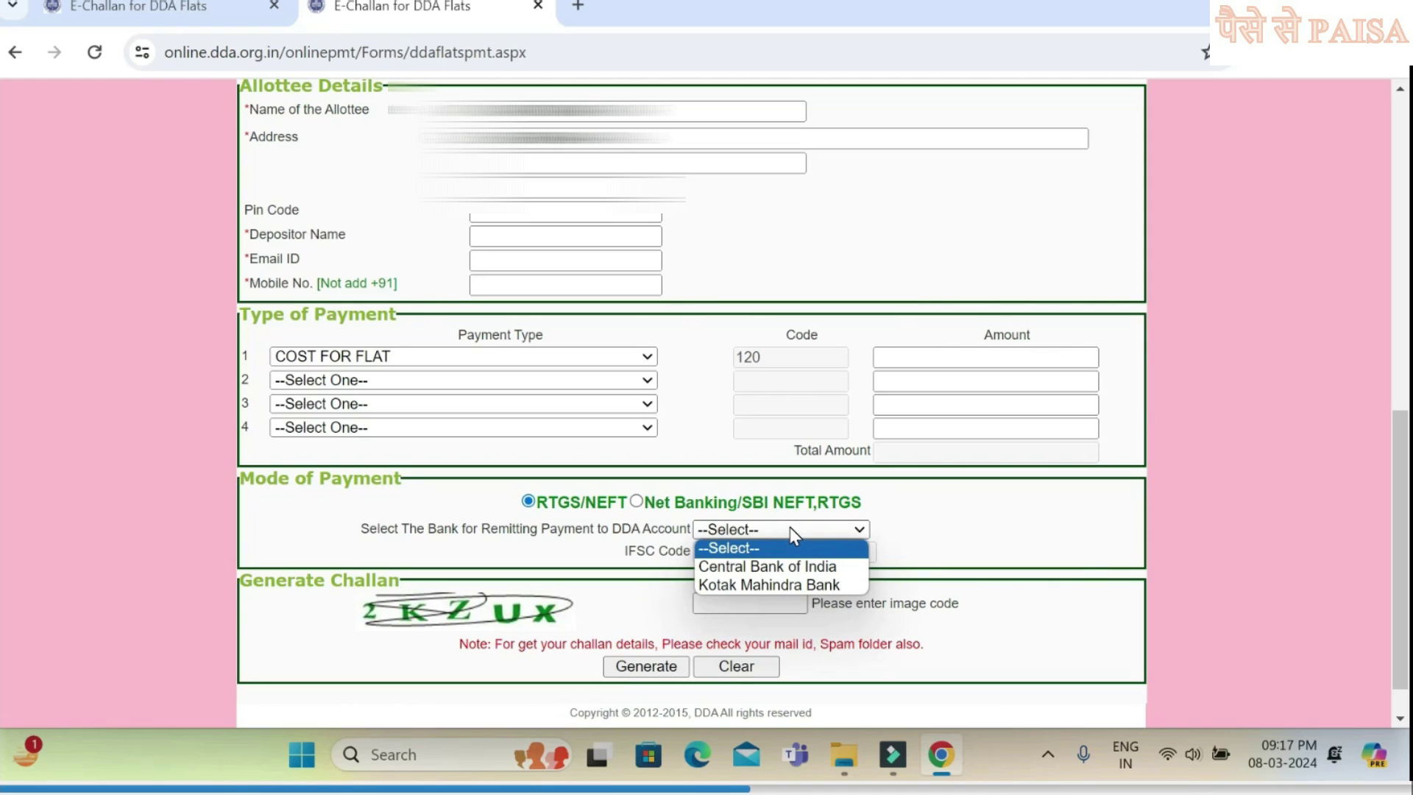
{"action": "left_click", "coordinate": [784, 585]}
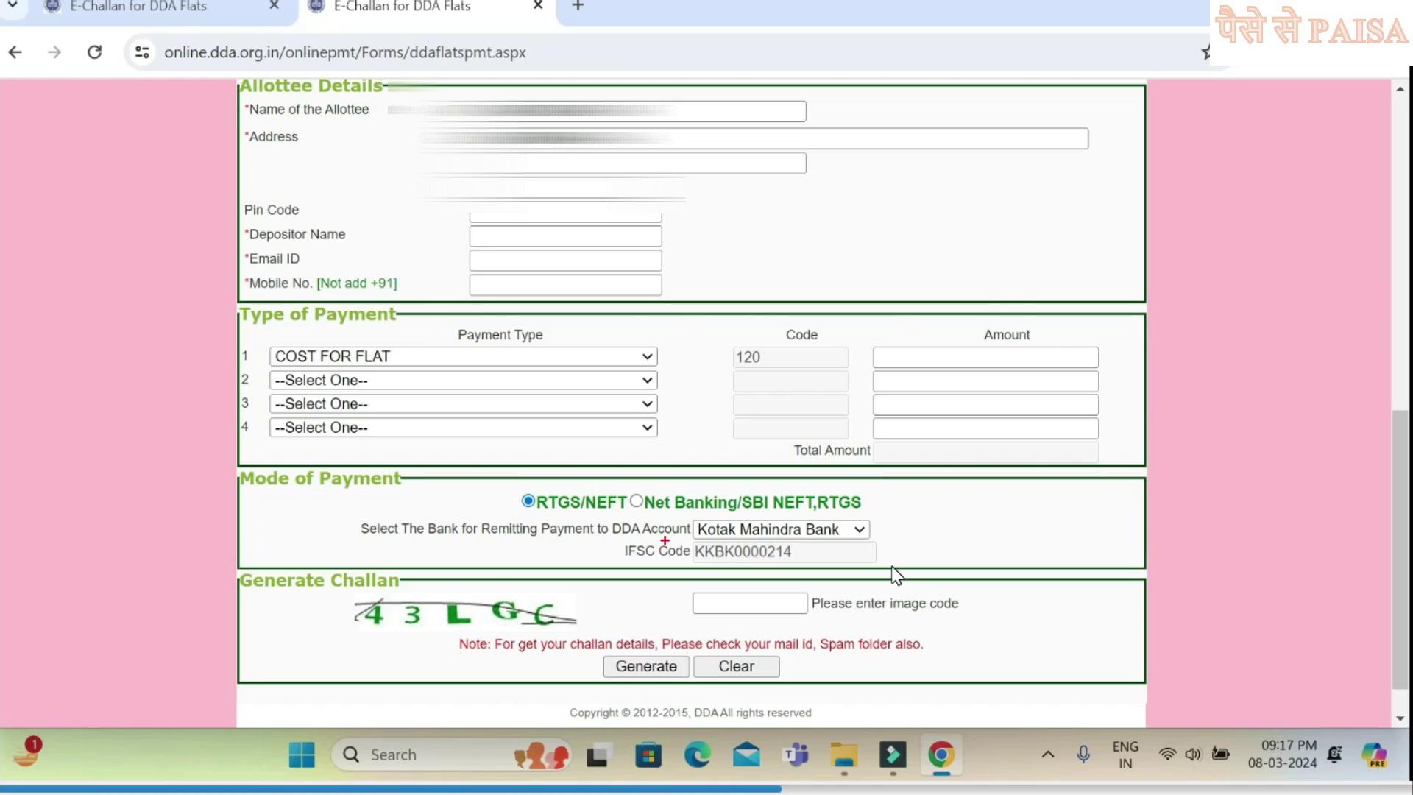
{"action": "left_click_drag", "start_coordinate": [684, 530], "coordinate": [865, 564]}
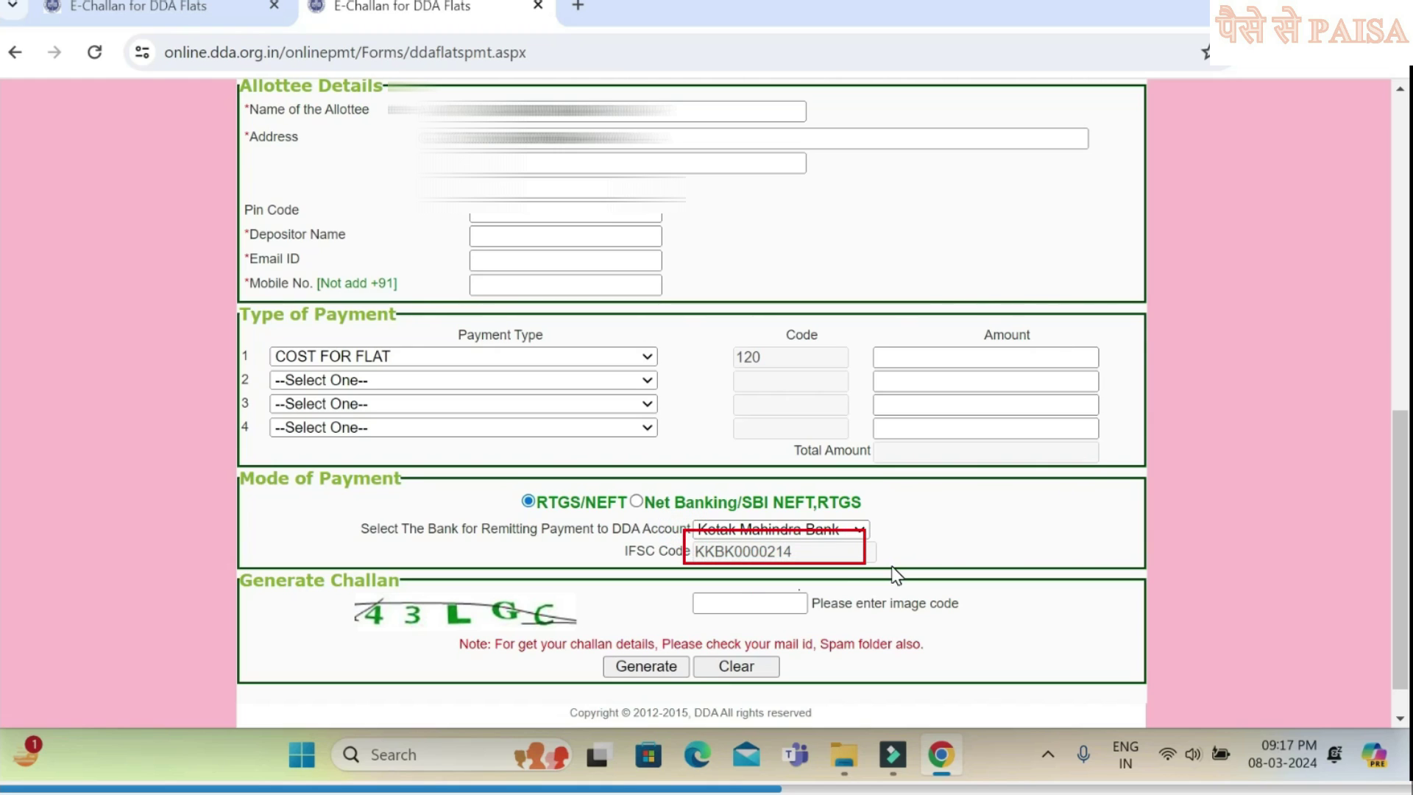
{"action": "left_click_drag", "start_coordinate": [707, 586], "coordinate": [787, 618]}
{"action": "left_click_drag", "start_coordinate": [574, 643], "coordinate": [679, 680]}
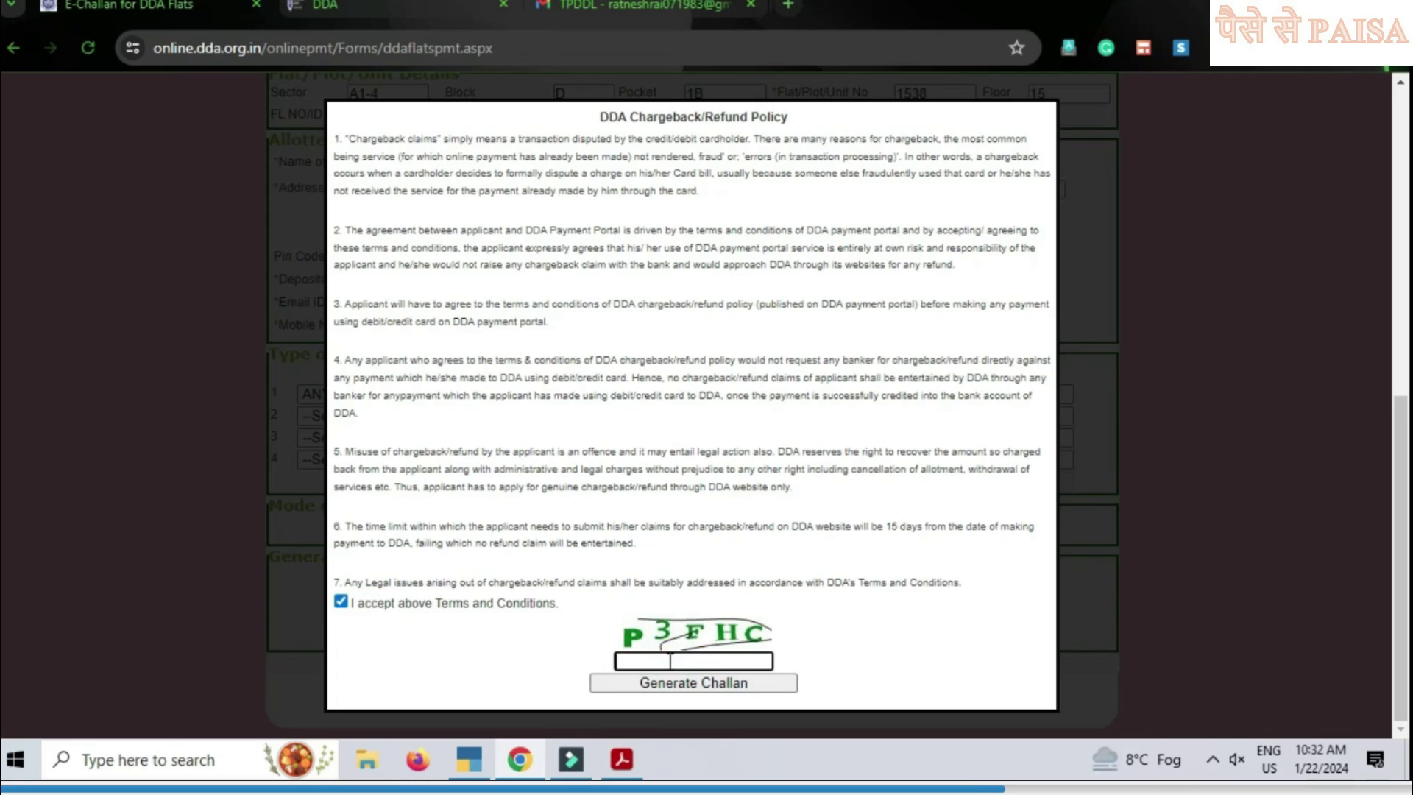
Enter the image verification code under the accepted chargeback/refund terms and generate the challan.
{"action": "type", "text": "P3FHC"}
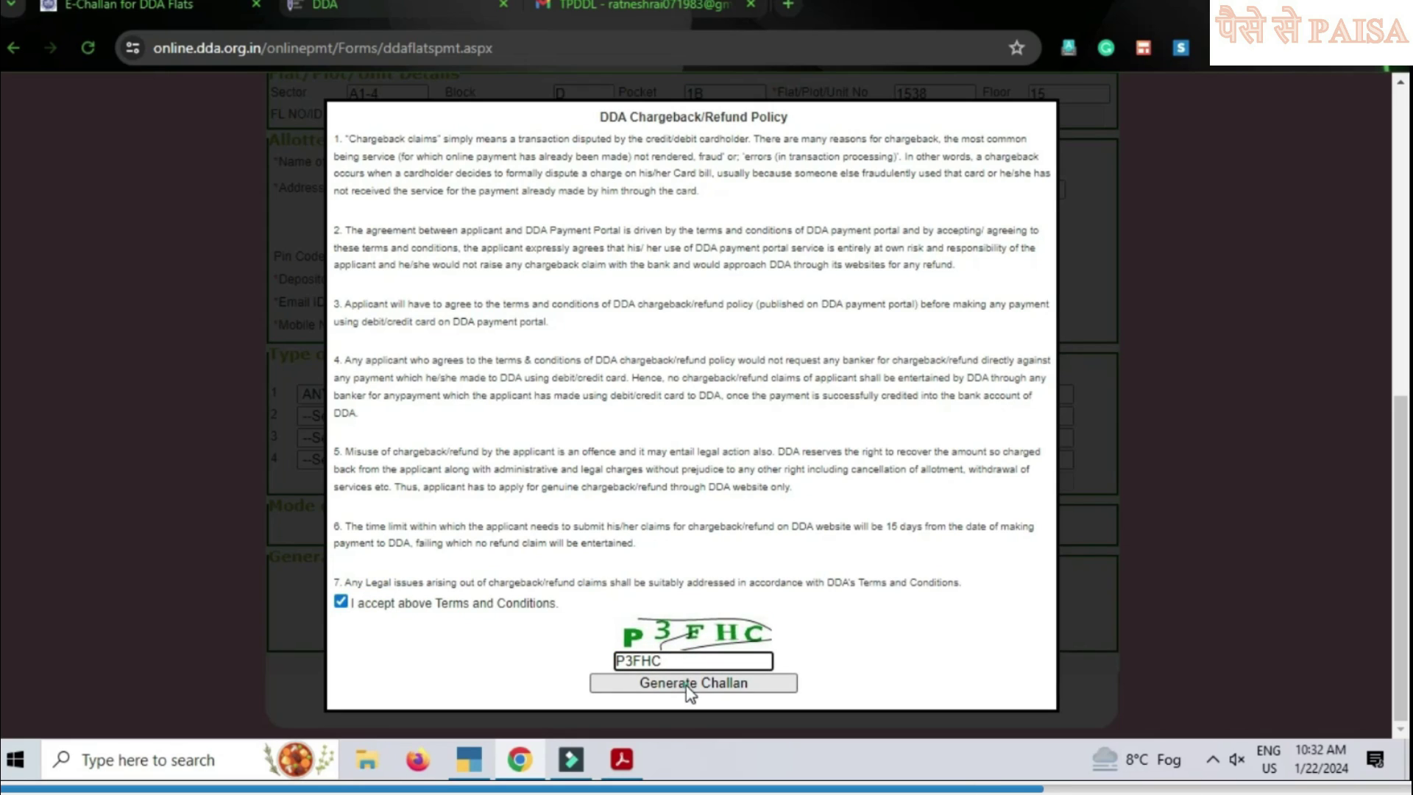
{"action": "left_click", "coordinate": [687, 685]}
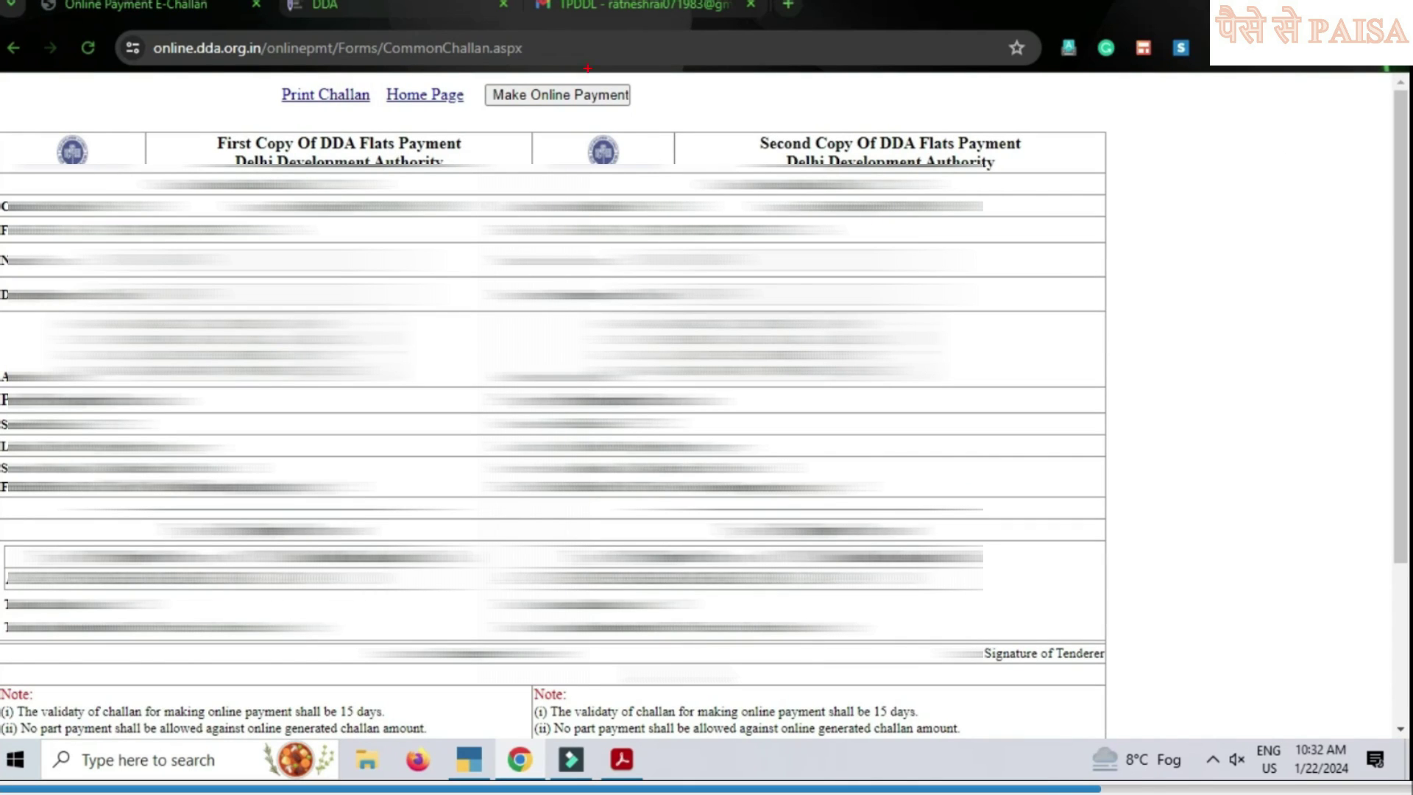
Start the challan's online payment through the State Bank of India gateway and proceed with SBI Net Banking.
{"action": "left_click_drag", "start_coordinate": [476, 76], "coordinate": [671, 129]}
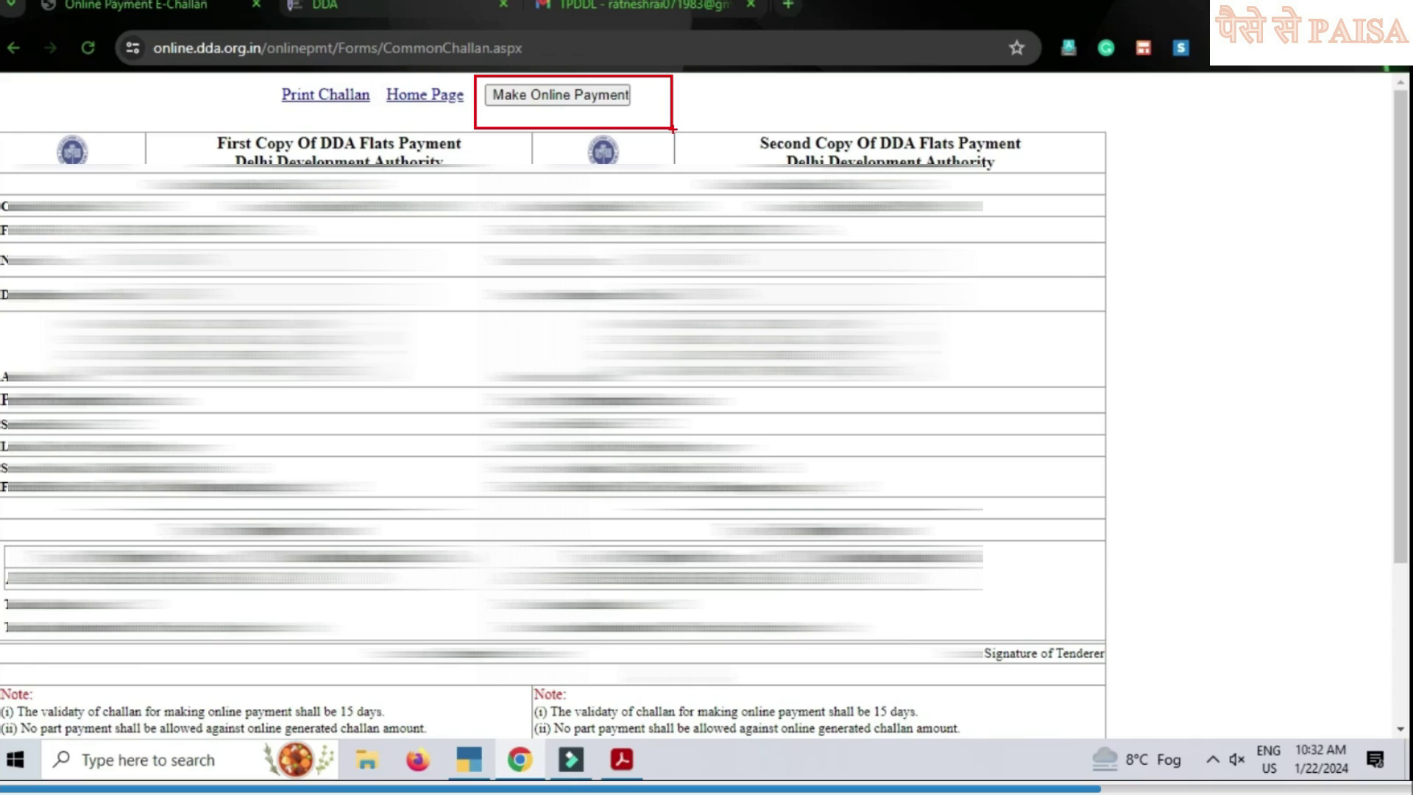
{"action": "left_click", "coordinate": [549, 96]}
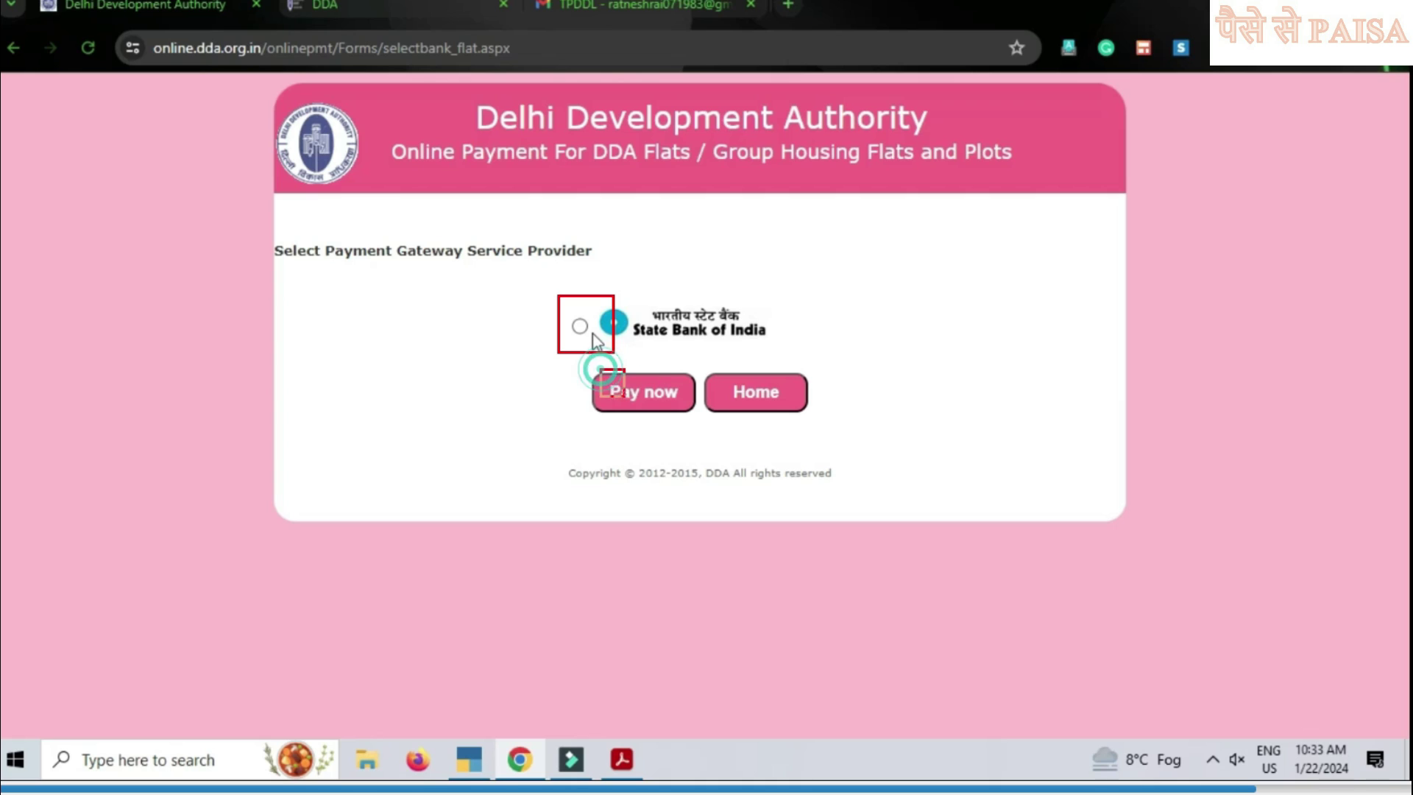
{"action": "left_click", "coordinate": [580, 326]}
{"action": "left_click", "coordinate": [642, 392]}
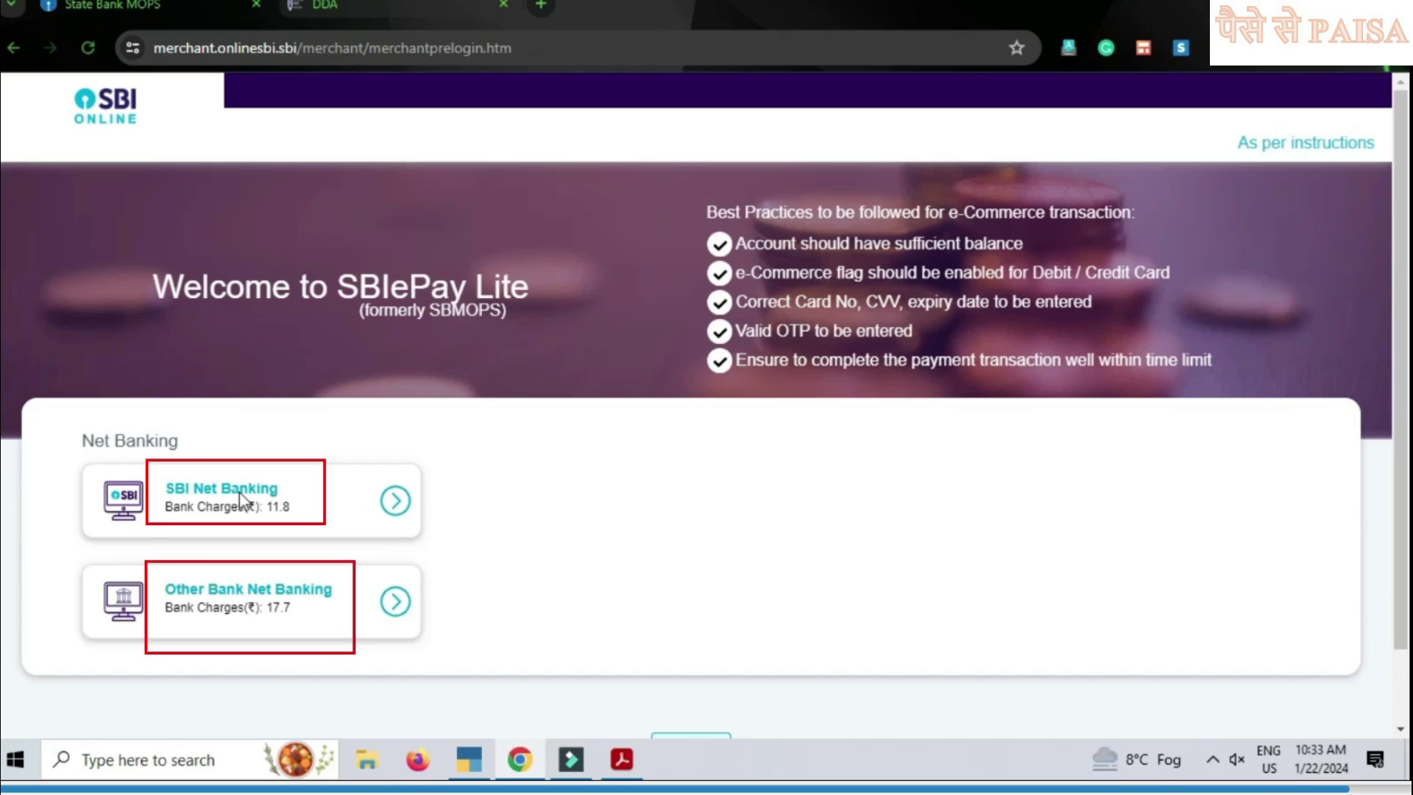
{"action": "left_click", "coordinate": [394, 512]}
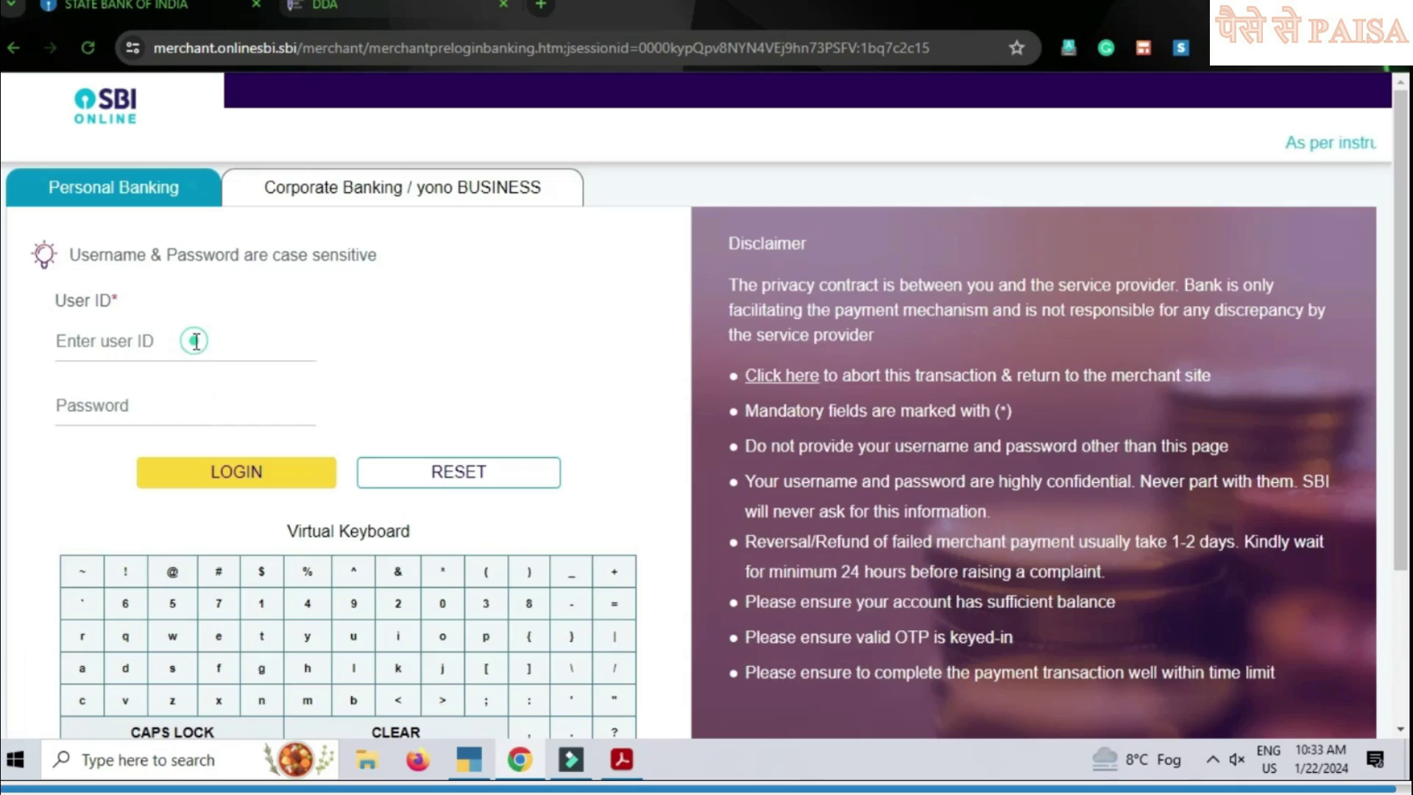